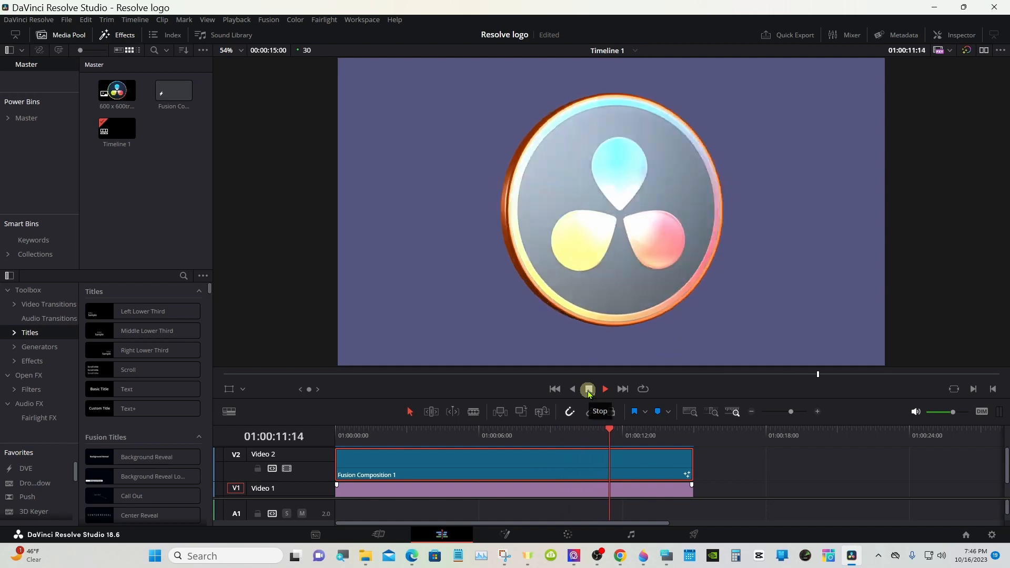
Stop playback, move the playhead to about 01:00:08:25 where the logo faces are dark, and open the Fusion composition with its source media shown
{"action": "left_click", "coordinate": [589, 391]}
{"action": "left_click_drag", "start_coordinate": [583, 431], "coordinate": [548, 433]}
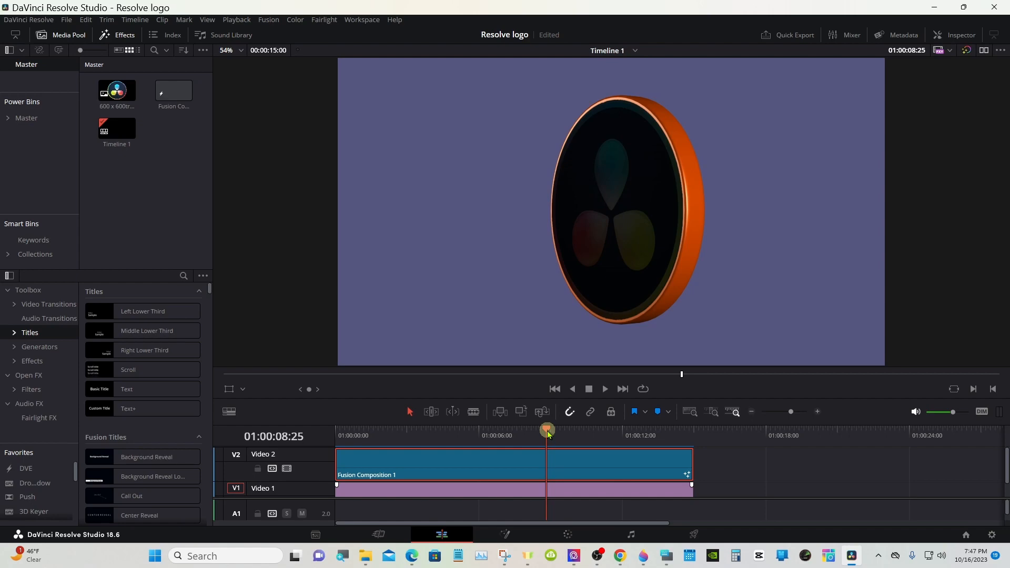
{"action": "left_click", "coordinate": [507, 534]}
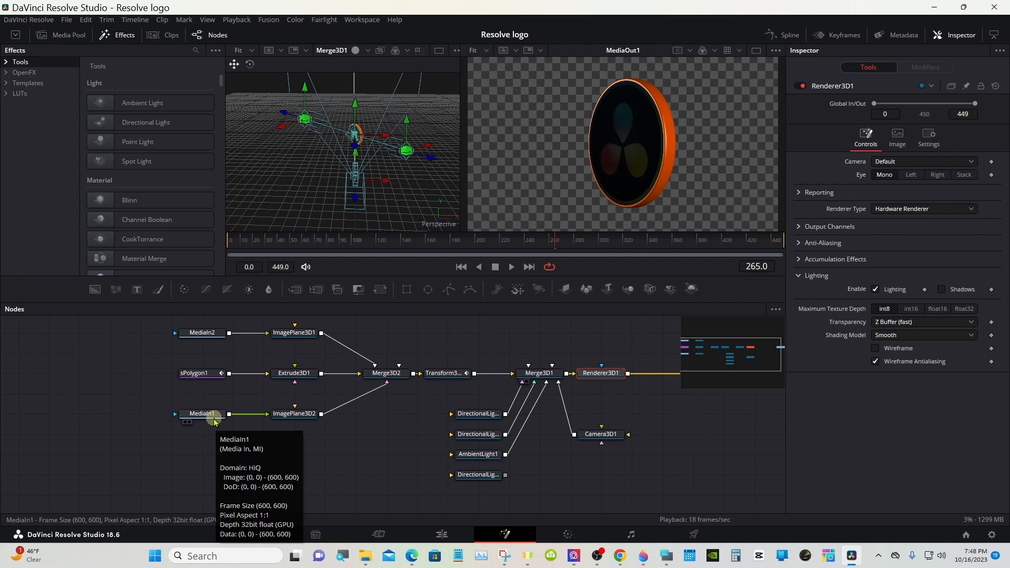
{"action": "left_click", "coordinate": [74, 41]}
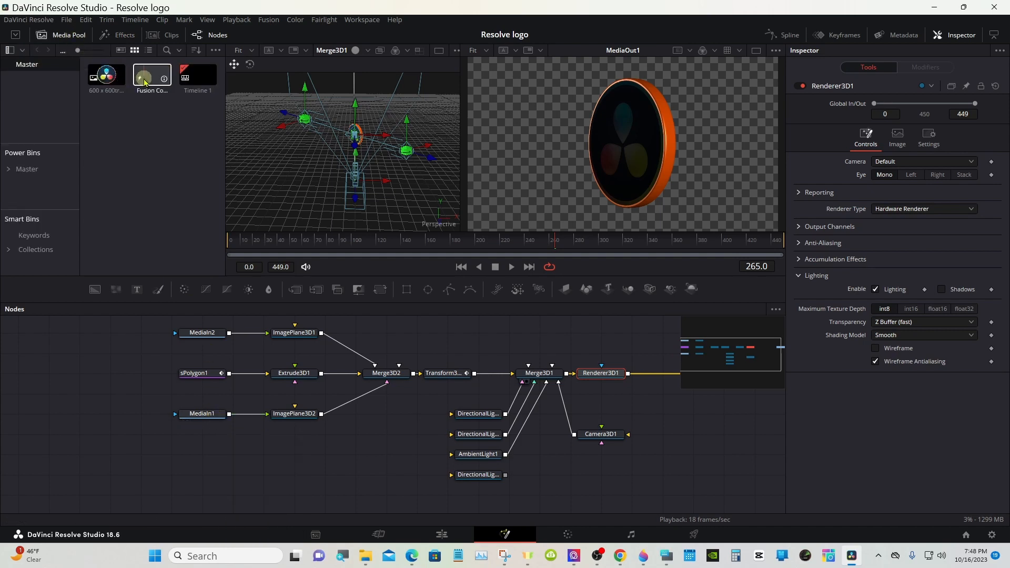
{"action": "left_click", "coordinate": [117, 82]}
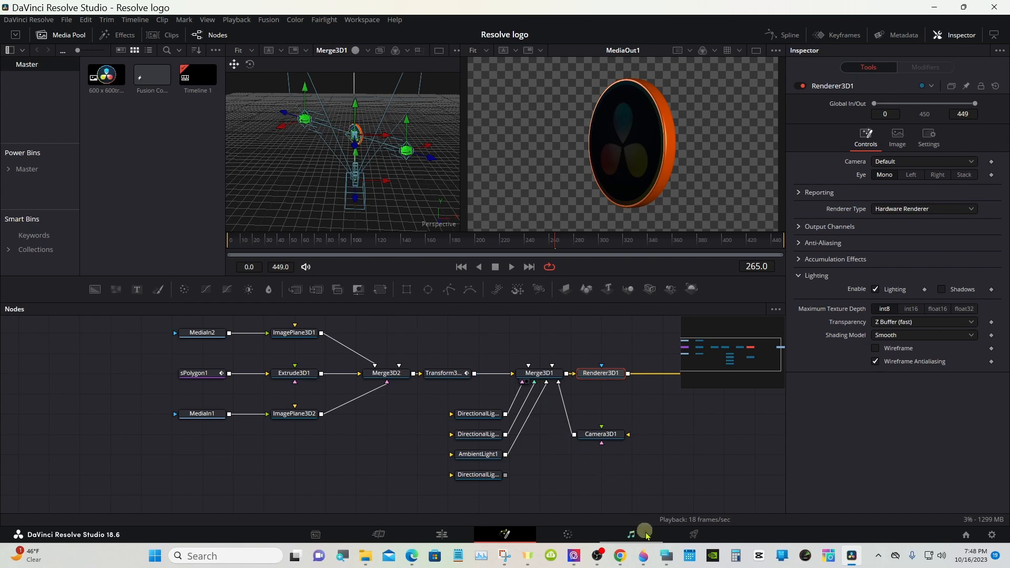
Open the on-screen keyboard and move it clear of the camera and light nodes
{"action": "left_click", "coordinate": [666, 558]}
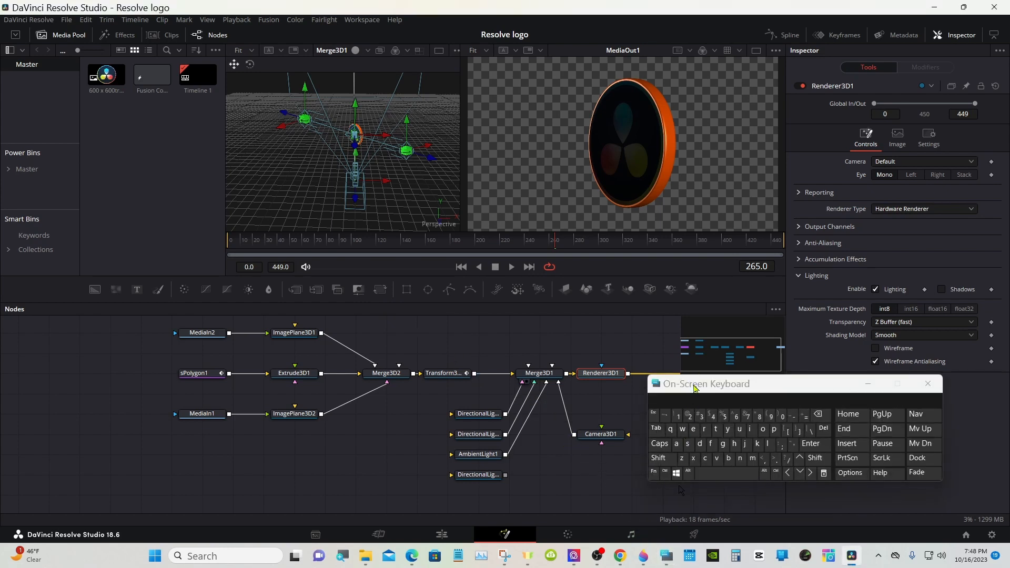
{"action": "left_click_drag", "start_coordinate": [695, 385], "coordinate": [756, 406]}
{"action": "left_click", "coordinate": [684, 436]}
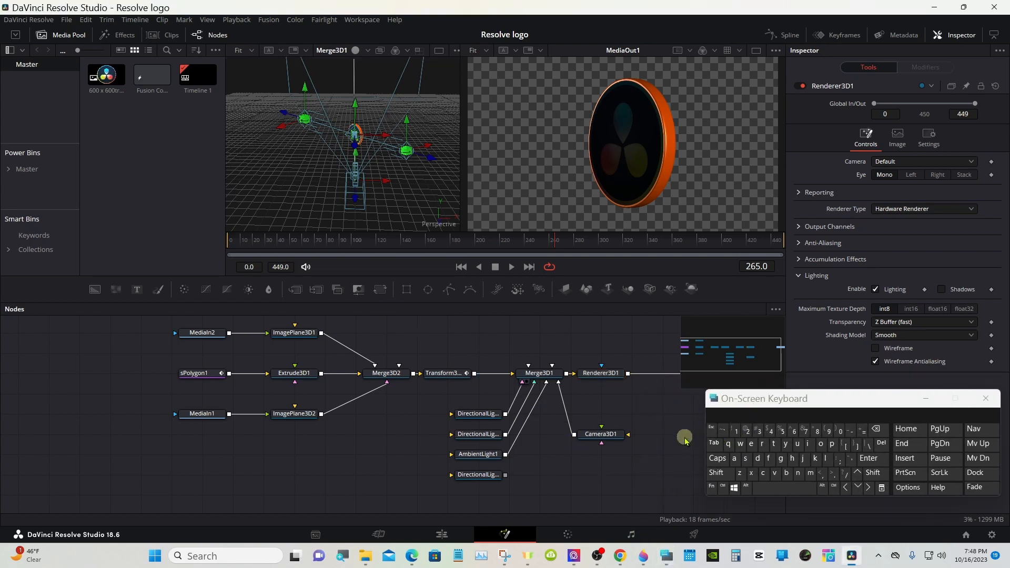
Extract Transform3D1 from between the two merge nodes and insert it on the connection between Camera3D1 and Merge3D1
{"action": "left_click", "coordinate": [724, 474]}
{"action": "left_click_drag", "start_coordinate": [447, 374], "coordinate": [563, 422]}
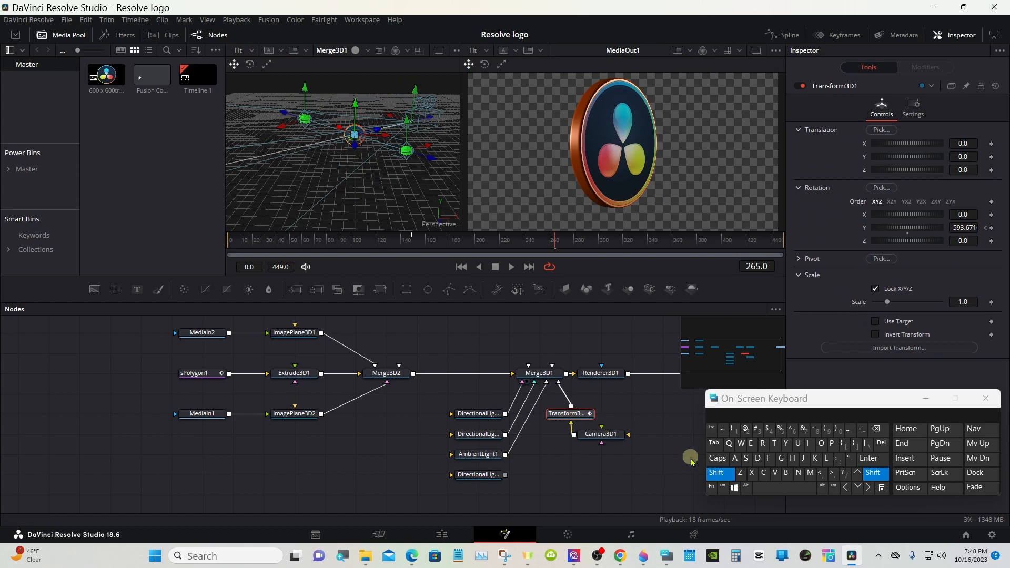
{"action": "left_click", "coordinate": [724, 475]}
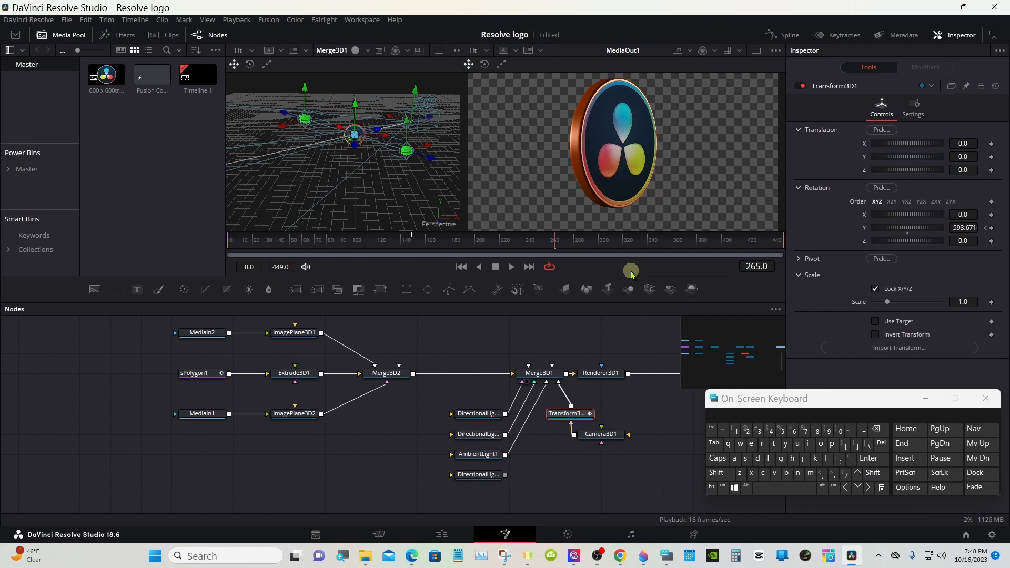
Scrub through the rotation in the composition and on the edit timeline to examine how the logo is lit with the camera orbiting
{"action": "left_click", "coordinate": [403, 239]}
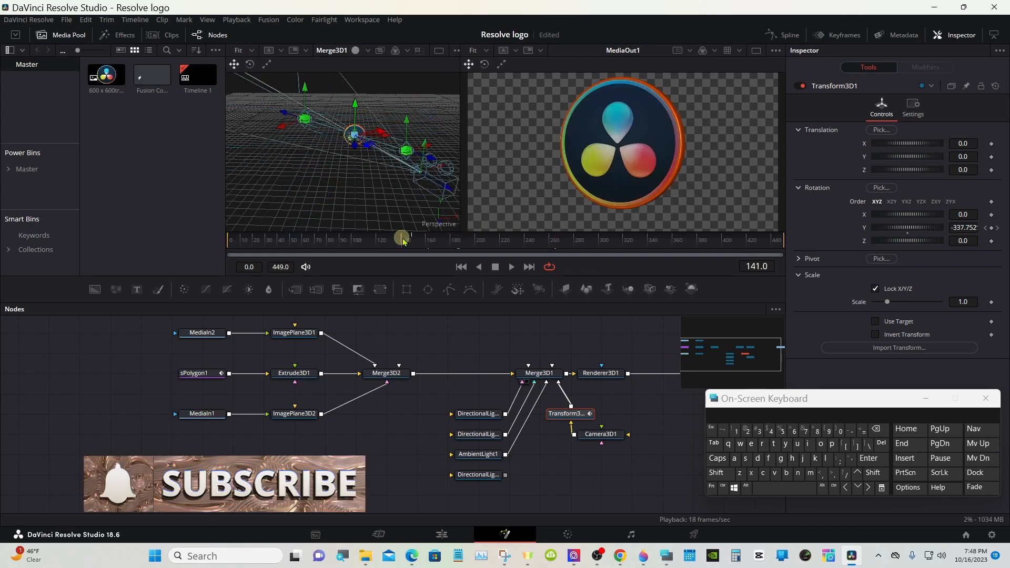
{"action": "left_click_drag", "start_coordinate": [403, 240], "coordinate": [309, 240]}
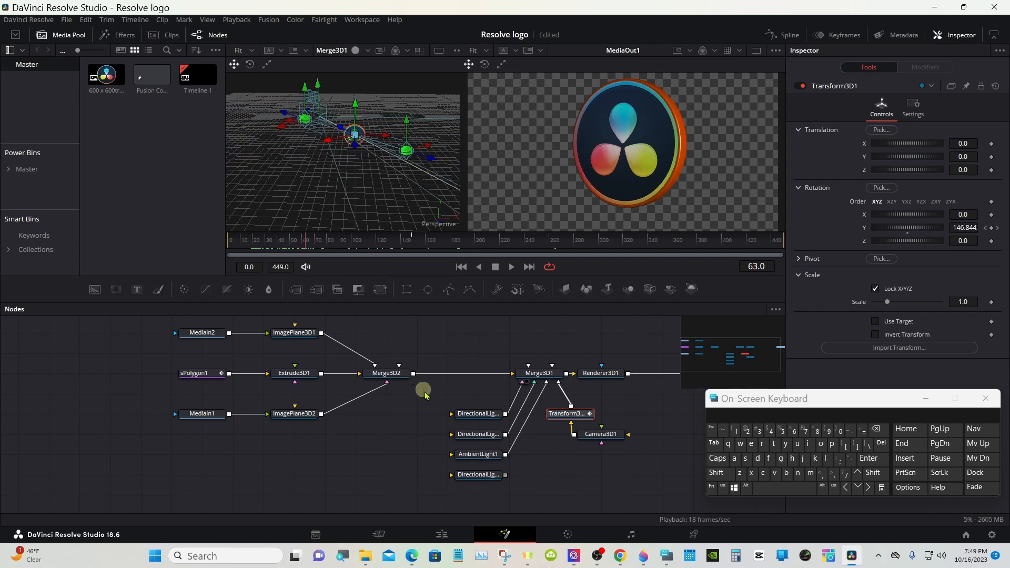
{"action": "left_click", "coordinate": [442, 534]}
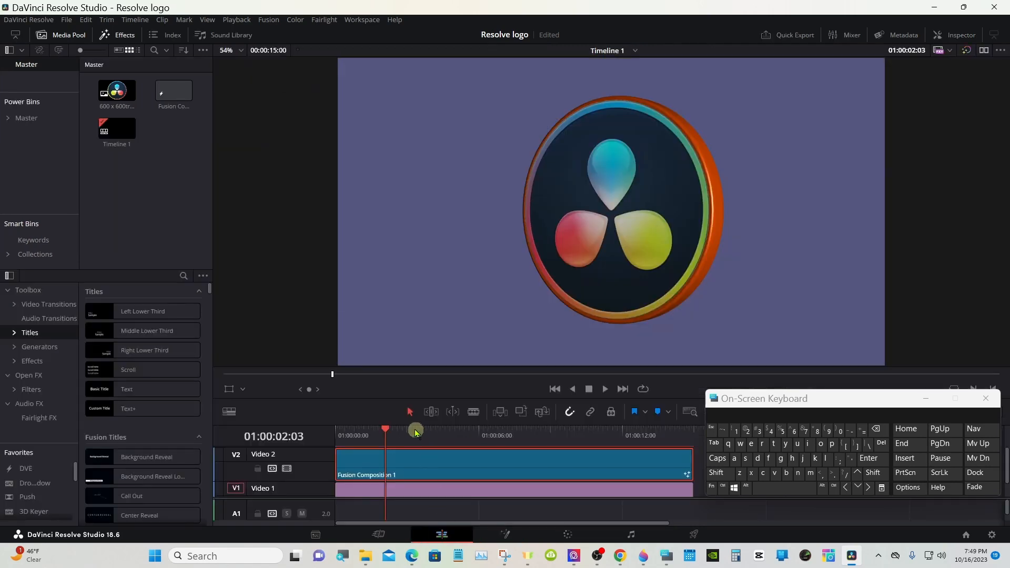
{"action": "mouse_move", "coordinate": [415, 431]}
{"action": "left_mouse_down"}
{"action": "mouse_move", "coordinate": [351, 432]}
{"action": "mouse_move", "coordinate": [428, 432]}
{"action": "left_mouse_up"}
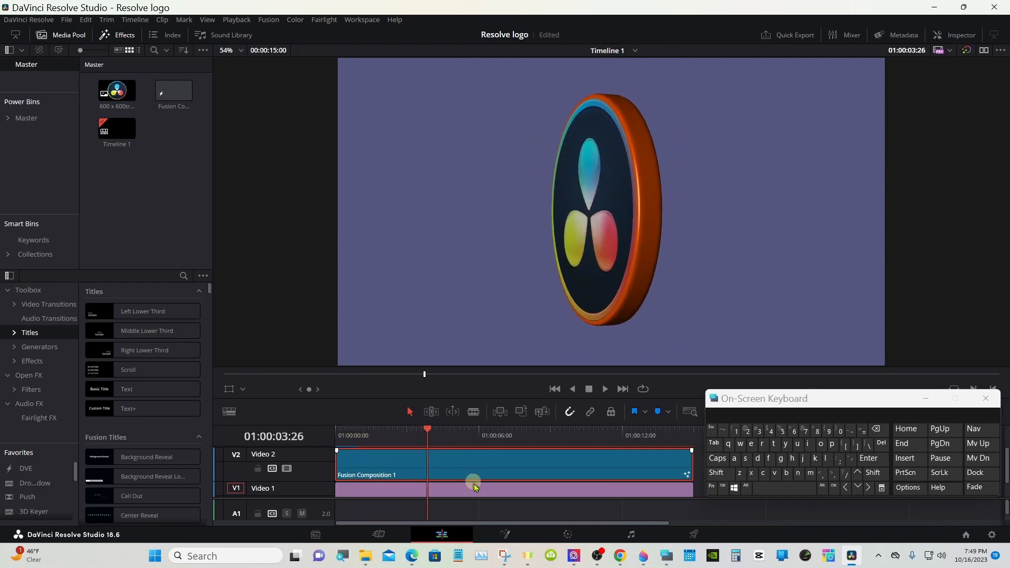
Return to the Fusion composition and move Transform3D1 from the camera connection back between Merge3D2 and Merge3D1
{"action": "left_click", "coordinate": [506, 534]}
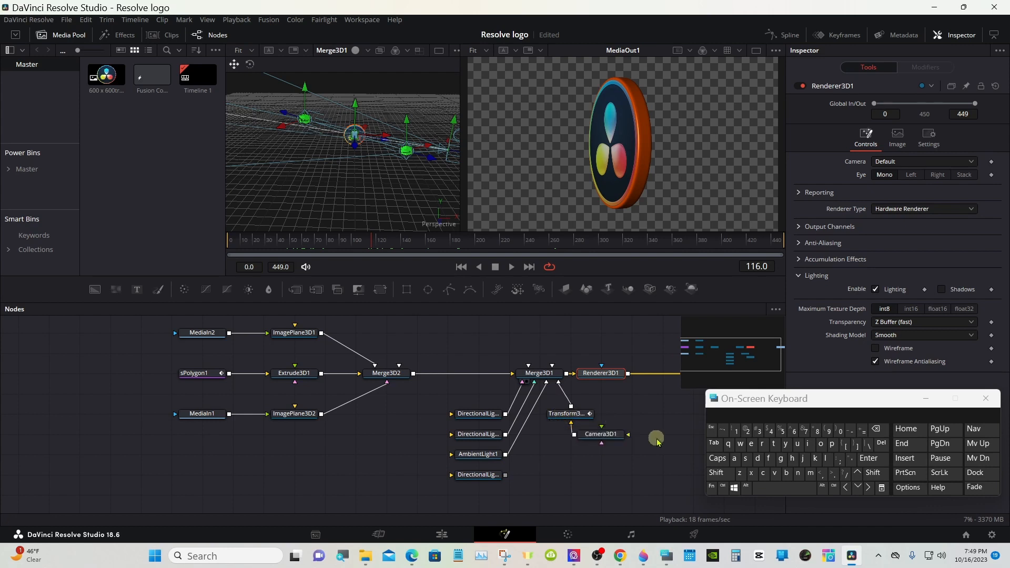
{"action": "left_click", "coordinate": [721, 474]}
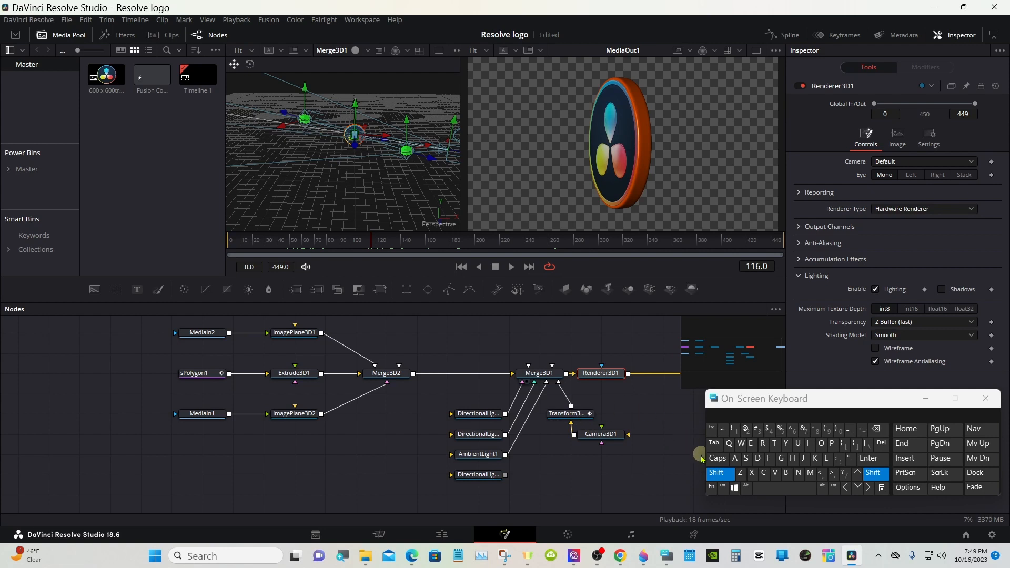
{"action": "left_click", "coordinate": [718, 473]}
{"action": "left_click", "coordinate": [683, 472]}
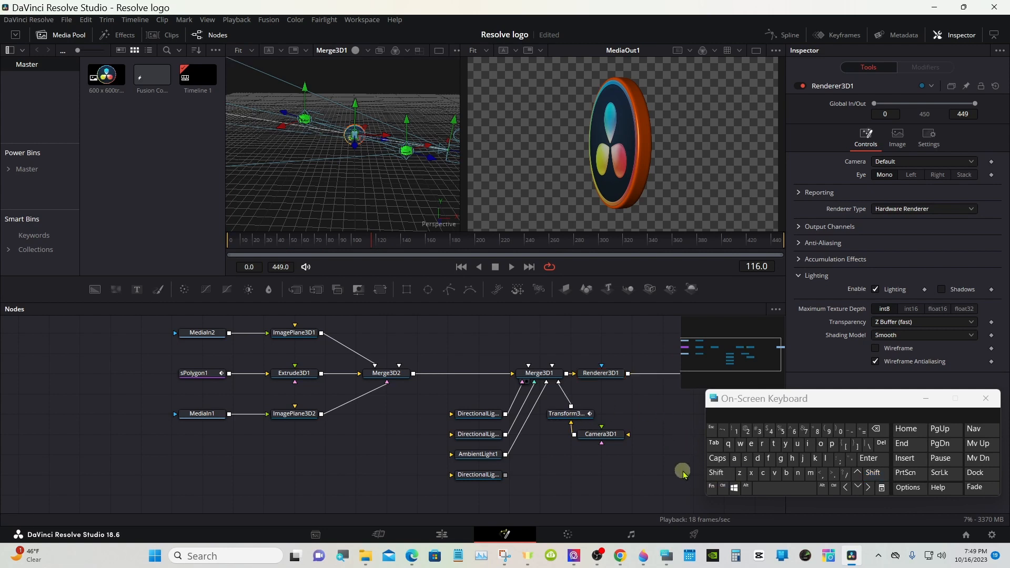
{"action": "left_click", "coordinate": [718, 474]}
{"action": "left_click_drag", "start_coordinate": [574, 418], "coordinate": [452, 383]}
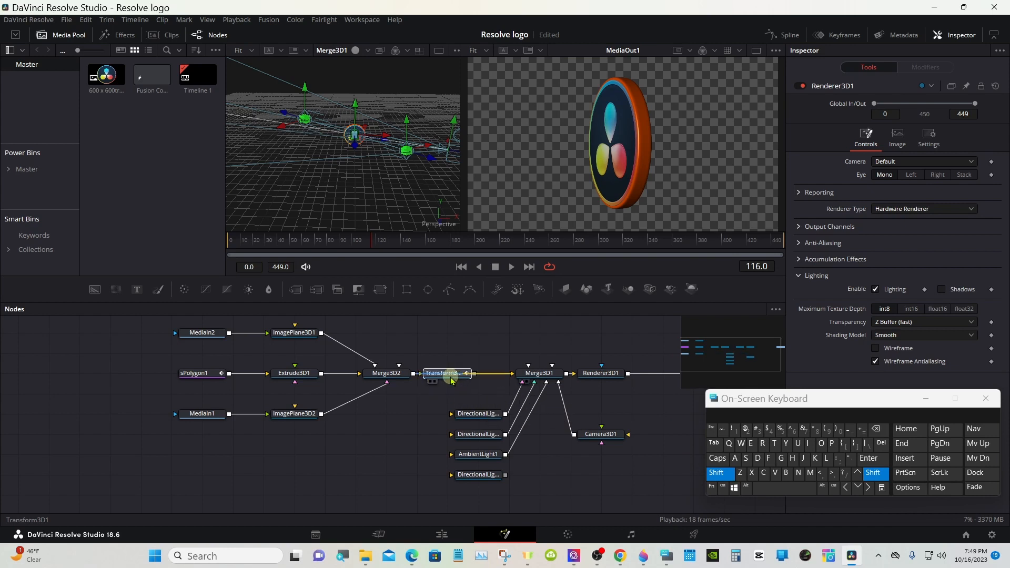
{"action": "left_click", "coordinate": [451, 383]}
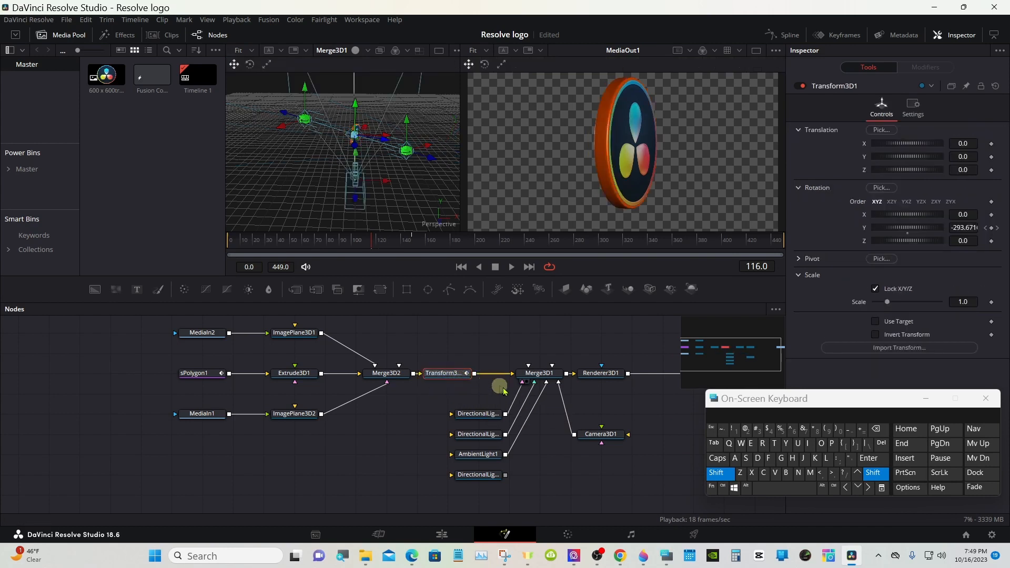
{"action": "left_click", "coordinate": [720, 475]}
At frame 92, connect the unattached fourth light, a directional light, to Merge3D1 and set AmbientLight1's intensity to 0.165
{"action": "left_click_drag", "start_coordinate": [372, 243], "coordinate": [343, 237]}
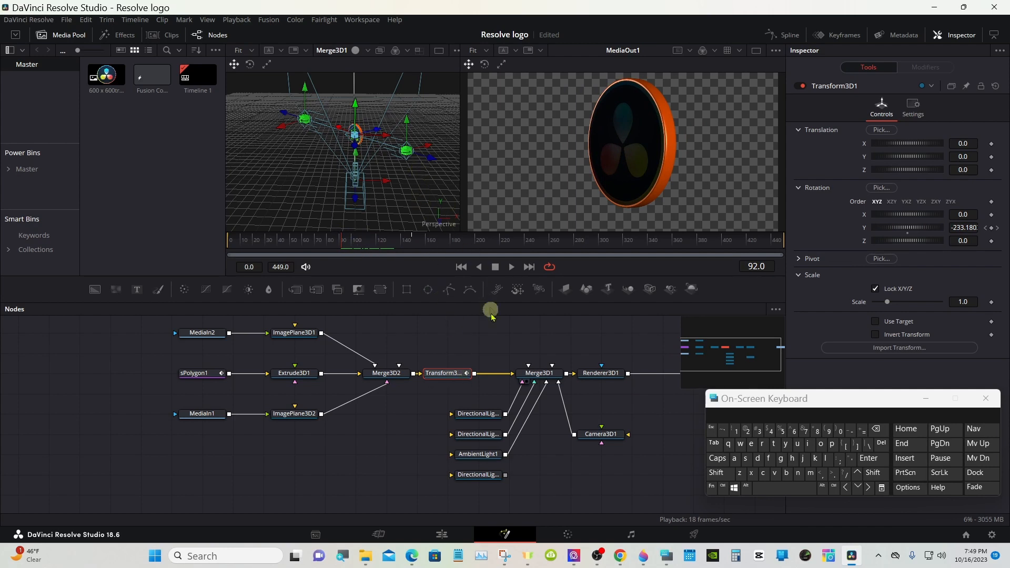
{"action": "left_click_drag", "start_coordinate": [505, 475], "coordinate": [553, 376]}
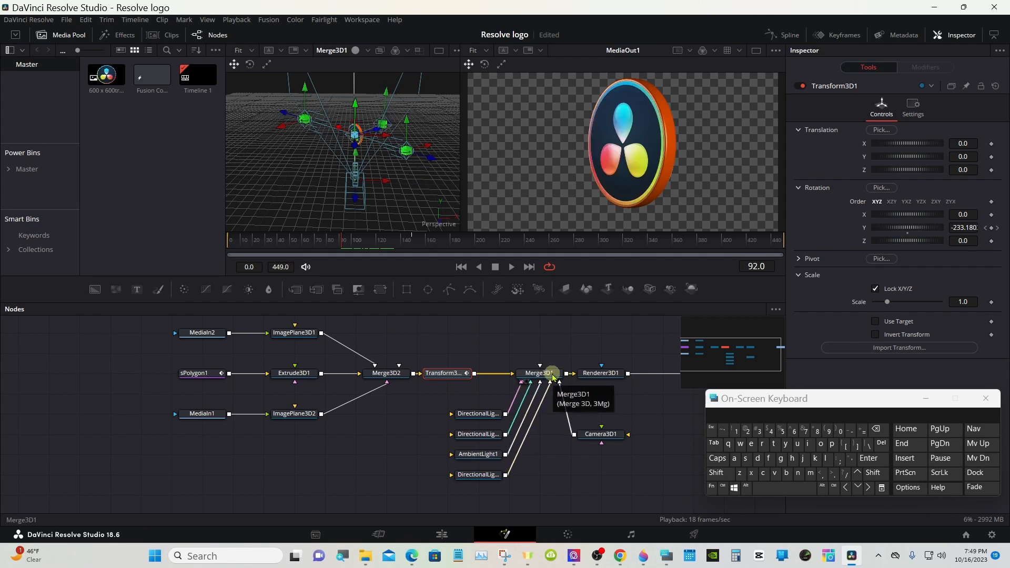
{"action": "left_click", "coordinate": [488, 455]}
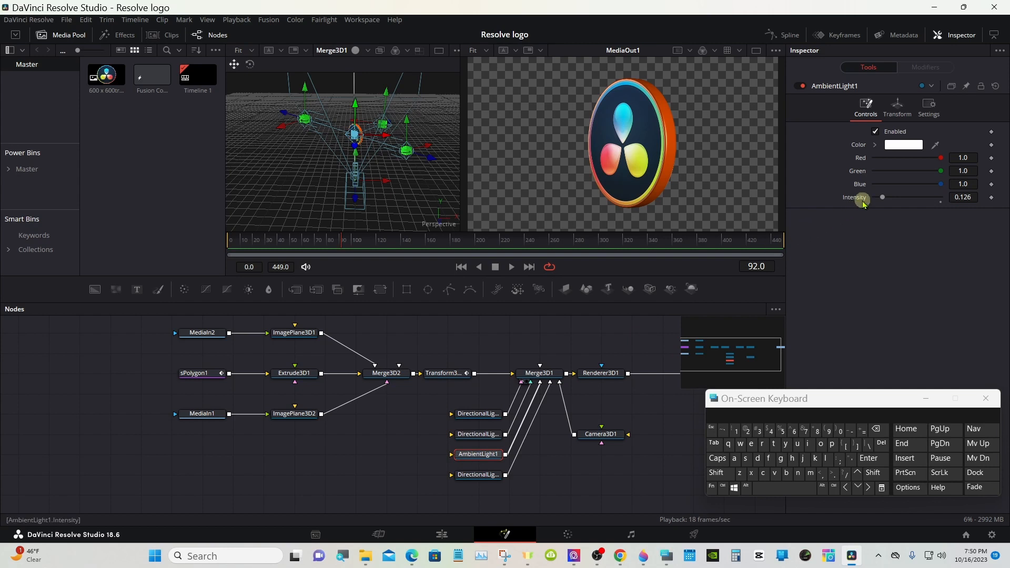
{"action": "mouse_move", "coordinate": [883, 198]}
{"action": "left_mouse_down"}
{"action": "mouse_move", "coordinate": [936, 196]}
{"action": "mouse_move", "coordinate": [884, 195]}
{"action": "left_mouse_up"}
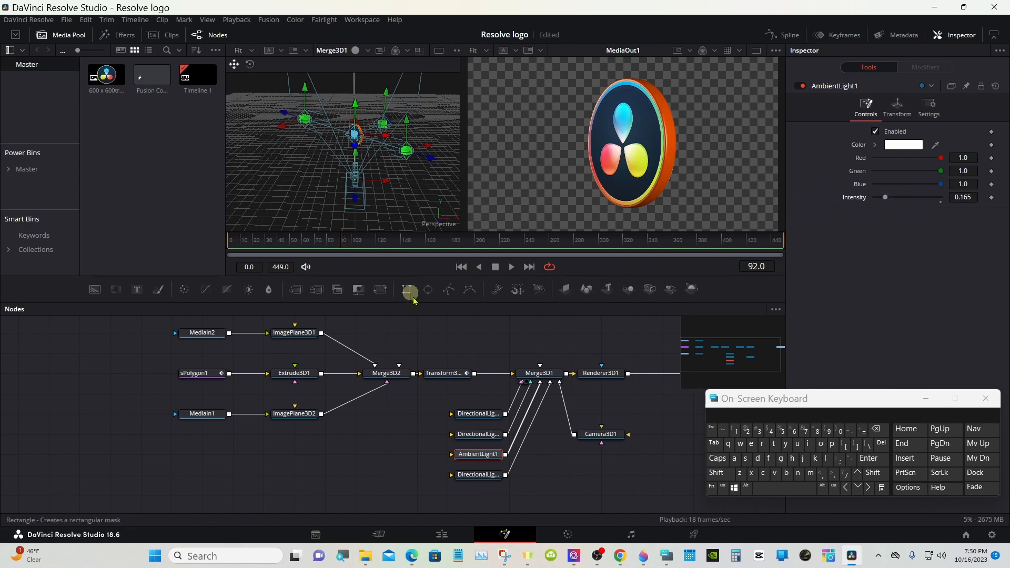
Scrub the edit timeline to examine the logo's lighting on both faces as it rotates
{"action": "left_click", "coordinate": [441, 534]}
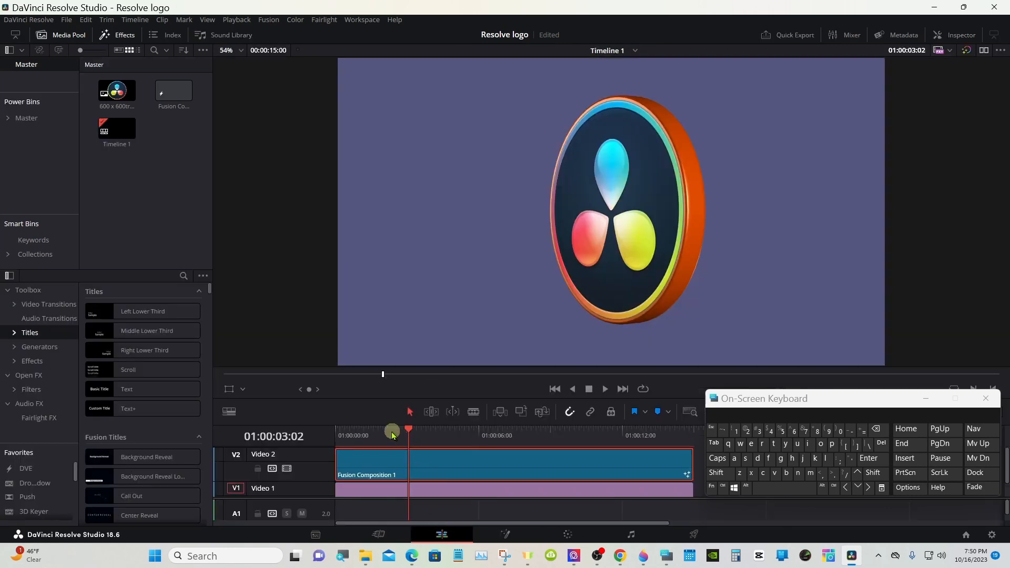
{"action": "mouse_move", "coordinate": [381, 433]}
{"action": "left_mouse_down"}
{"action": "mouse_move", "coordinate": [334, 432]}
{"action": "mouse_move", "coordinate": [394, 431]}
{"action": "left_mouse_up"}
{"action": "left_click_drag", "start_coordinate": [414, 431], "coordinate": [438, 428]}
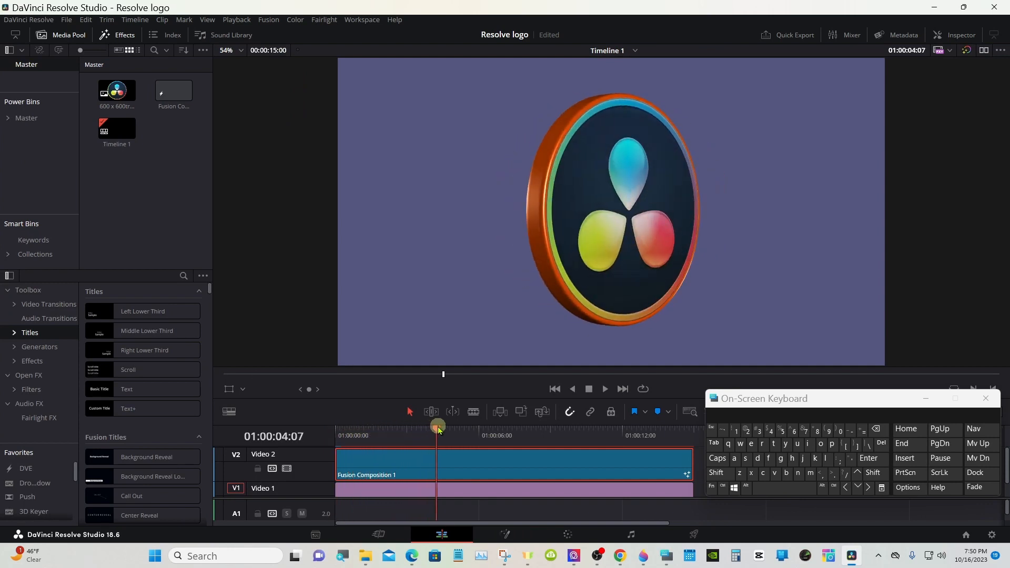
{"action": "left_click_drag", "start_coordinate": [440, 428], "coordinate": [452, 429]}
Reopen the Fusion composition, disconnect MediaIn2 and MediaIn1 from their image planes, and set both media nodes aside
{"action": "left_click", "coordinate": [504, 534]}
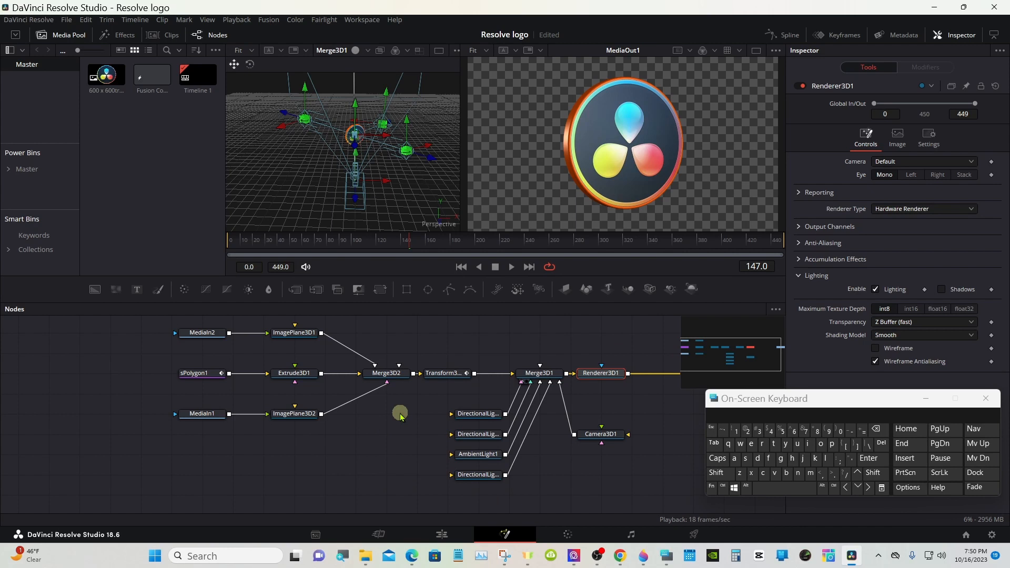
{"action": "left_click_drag", "start_coordinate": [203, 333], "coordinate": [248, 355]}
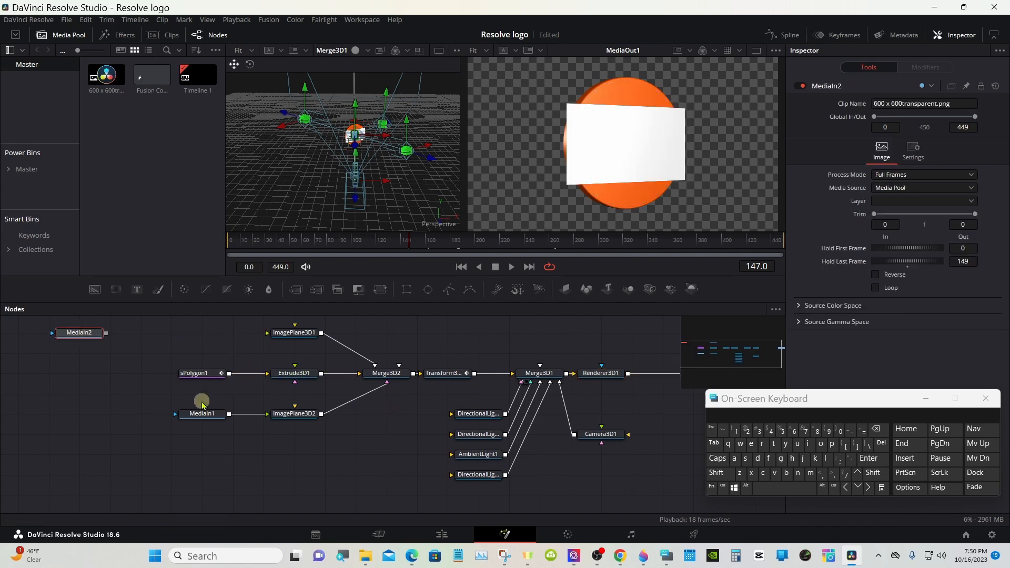
{"action": "left_click_drag", "start_coordinate": [196, 415], "coordinate": [72, 415]}
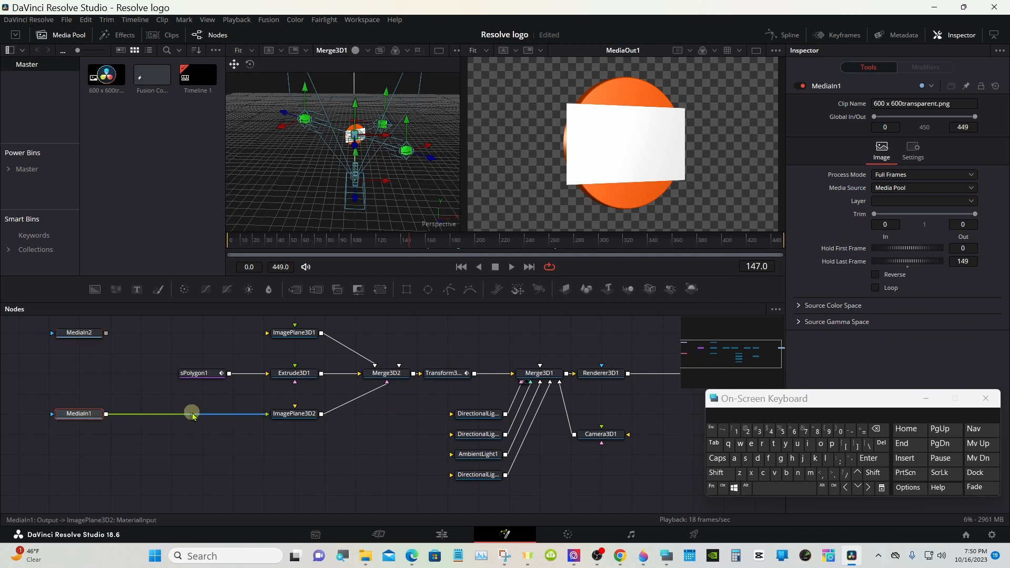
{"action": "left_click_drag", "start_coordinate": [239, 417], "coordinate": [237, 413]}
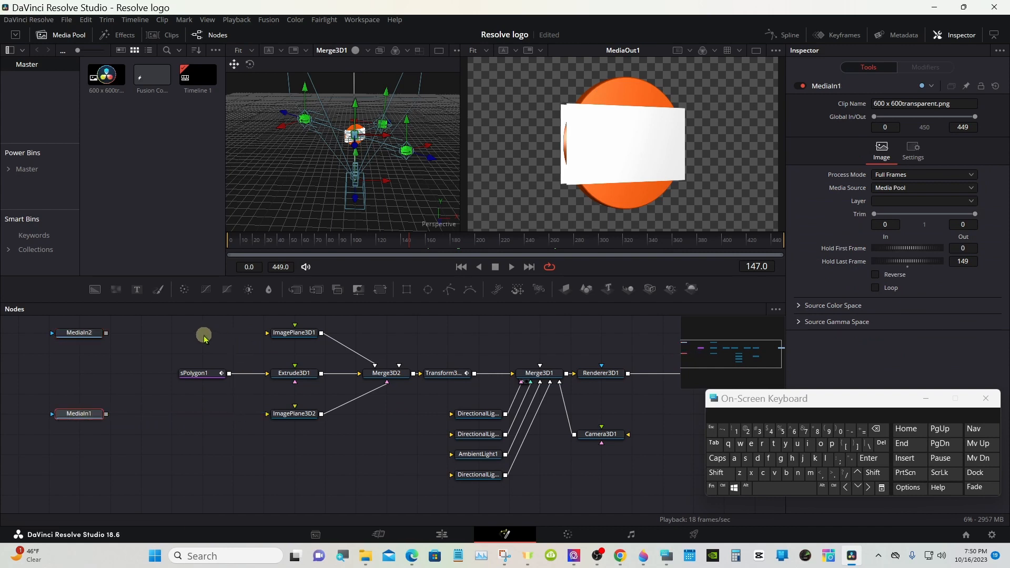
Add a Loader node in MediaIn2's former place, load 600 x 600transparent.png into it, and connect it to ImagePlane3D1
{"action": "left_click", "coordinate": [205, 337]}
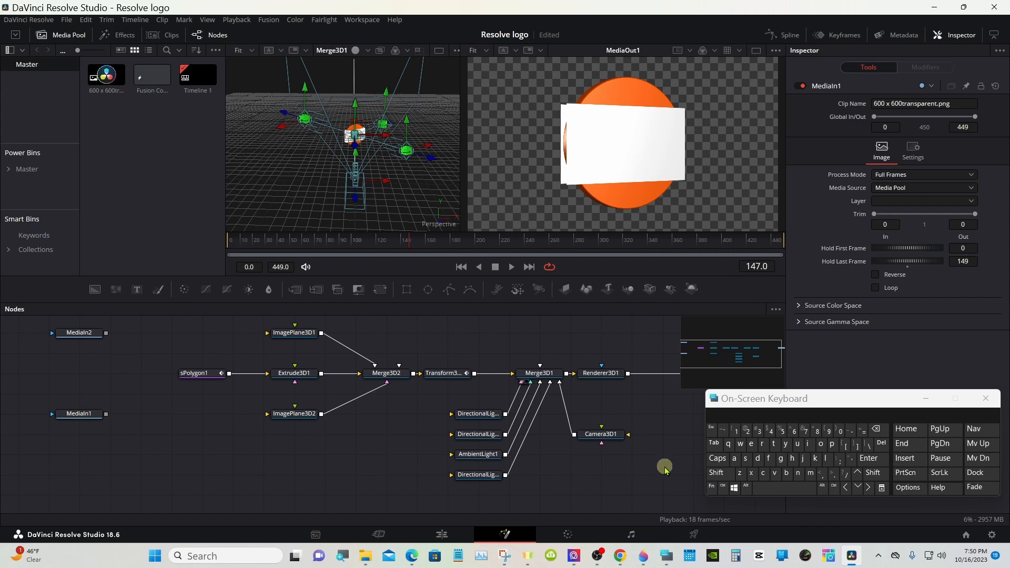
{"action": "left_click", "coordinate": [717, 473]}
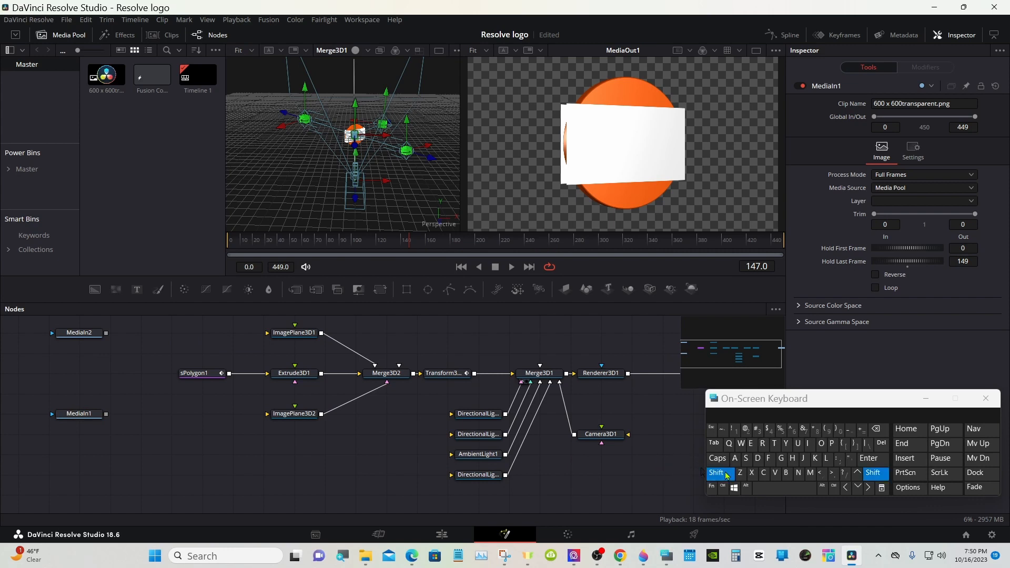
{"action": "left_click", "coordinate": [765, 489]}
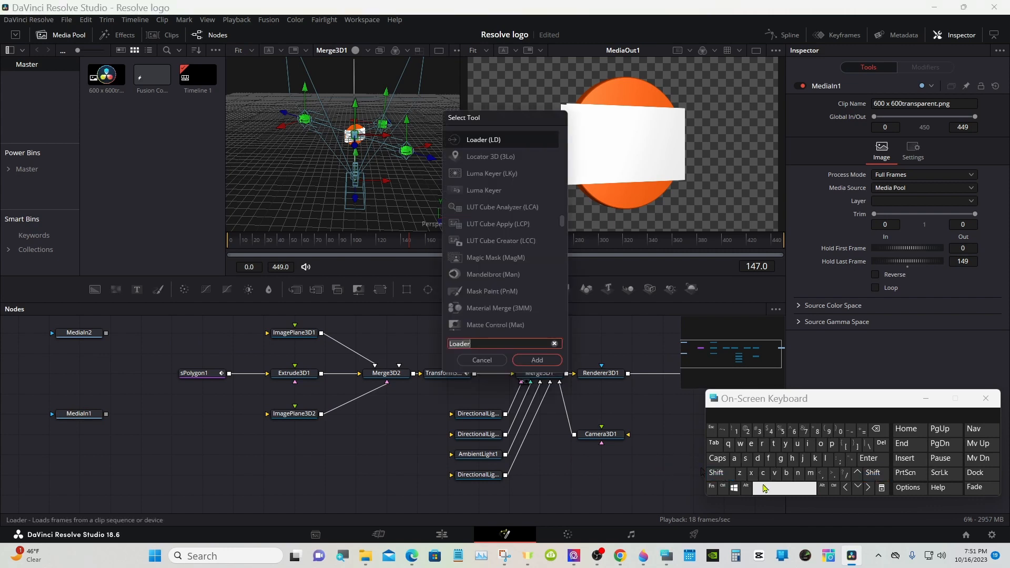
{"action": "left_click", "coordinate": [501, 350]}
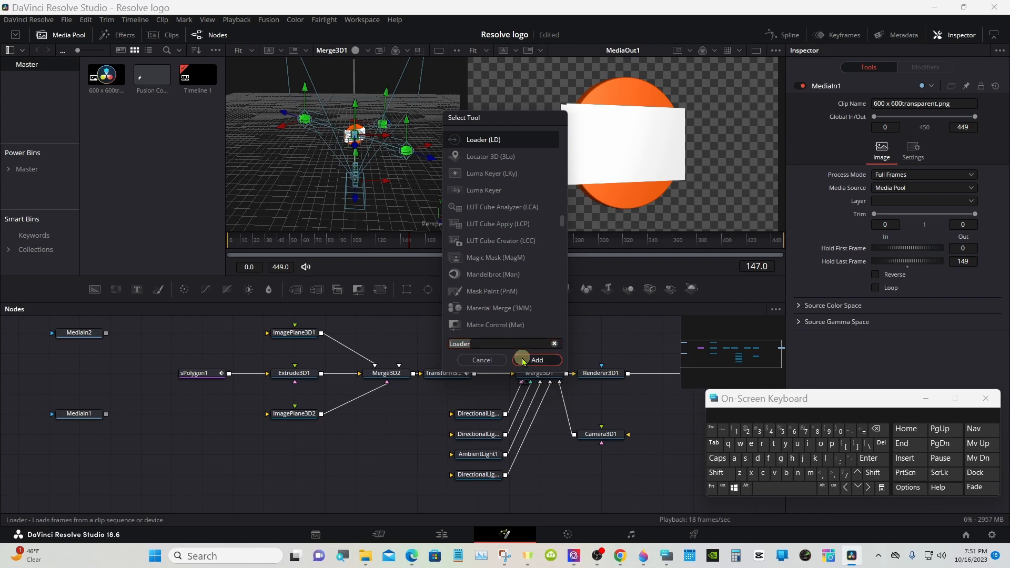
{"action": "left_click", "coordinate": [526, 358]}
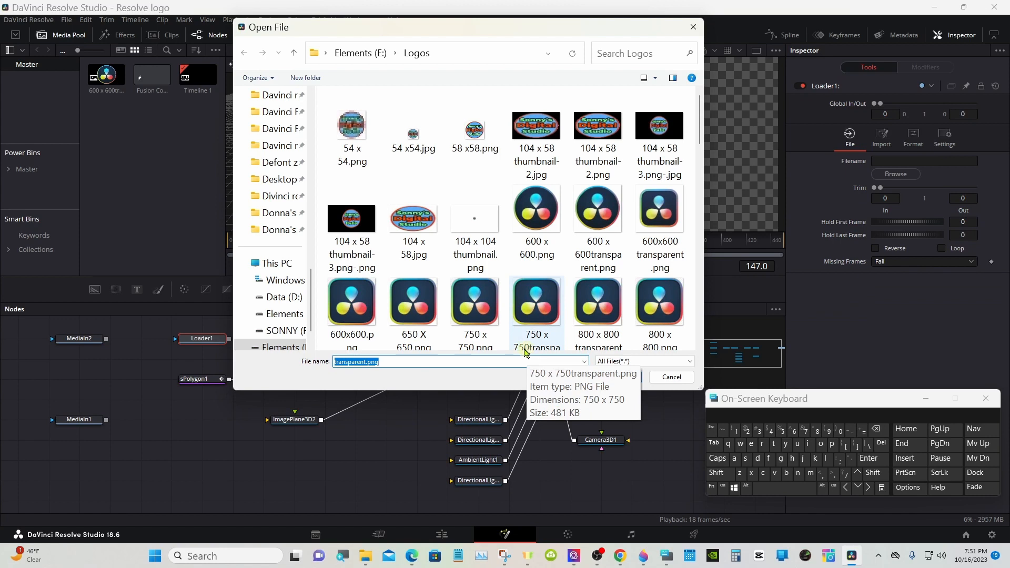
{"action": "left_click", "coordinate": [590, 221]}
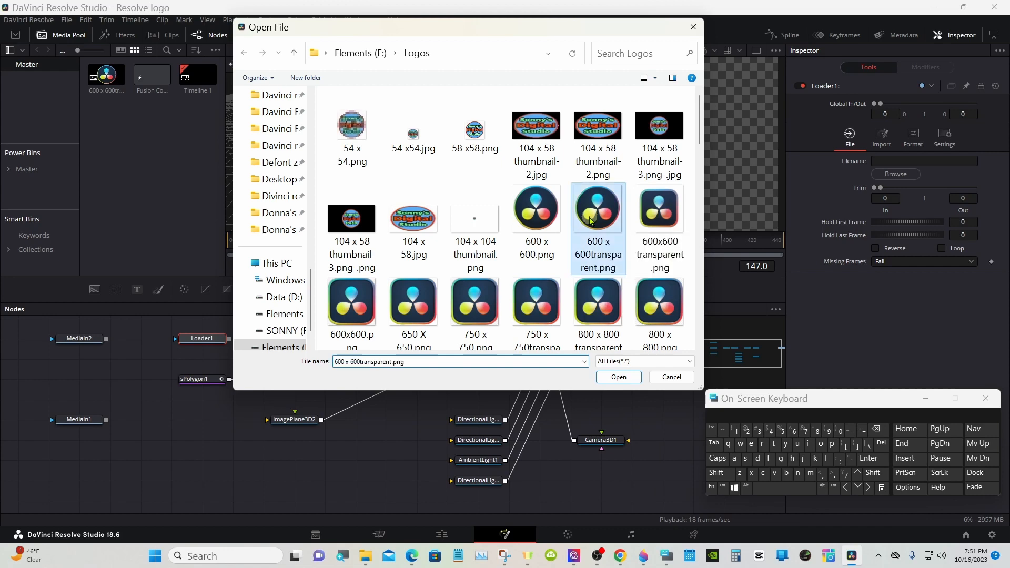
{"action": "double_click", "coordinate": [590, 221]}
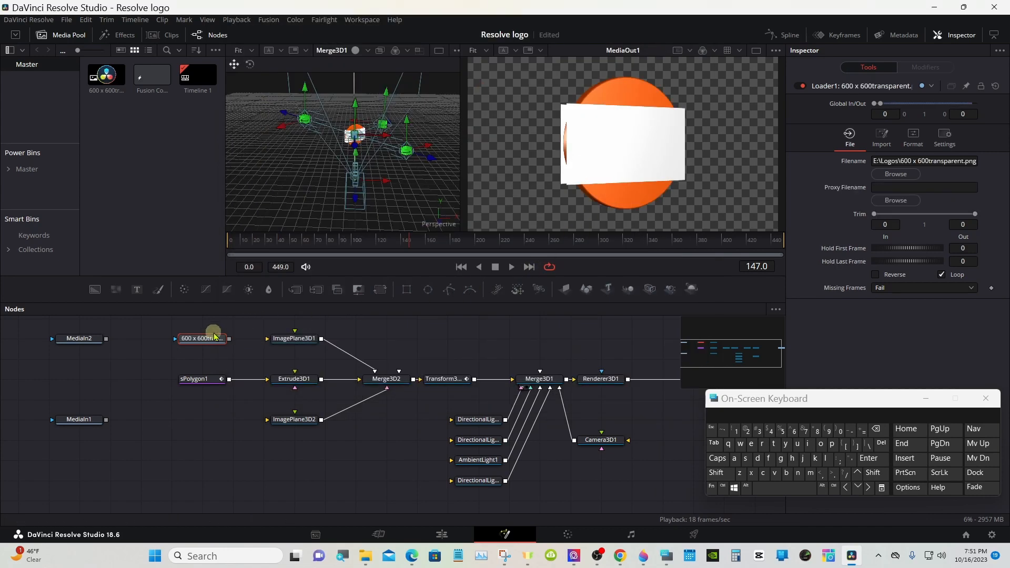
{"action": "left_click_drag", "start_coordinate": [229, 338], "coordinate": [280, 343]}
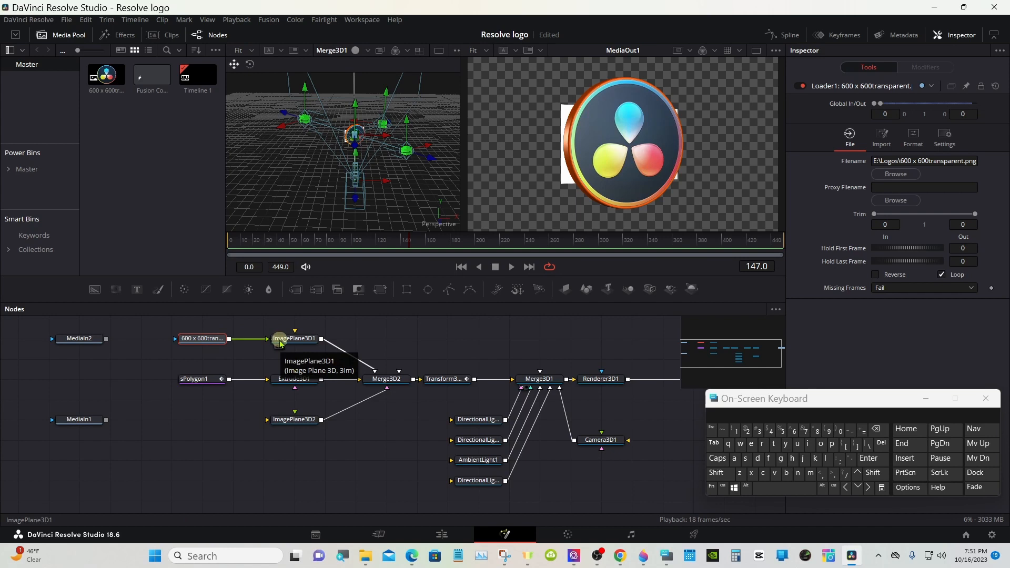
Duplicate the 600 x 600transparent.png Loader node into MediaIn1's former place and connect the copy to ImagePlane3D2
{"action": "right_click", "coordinate": [195, 340]}
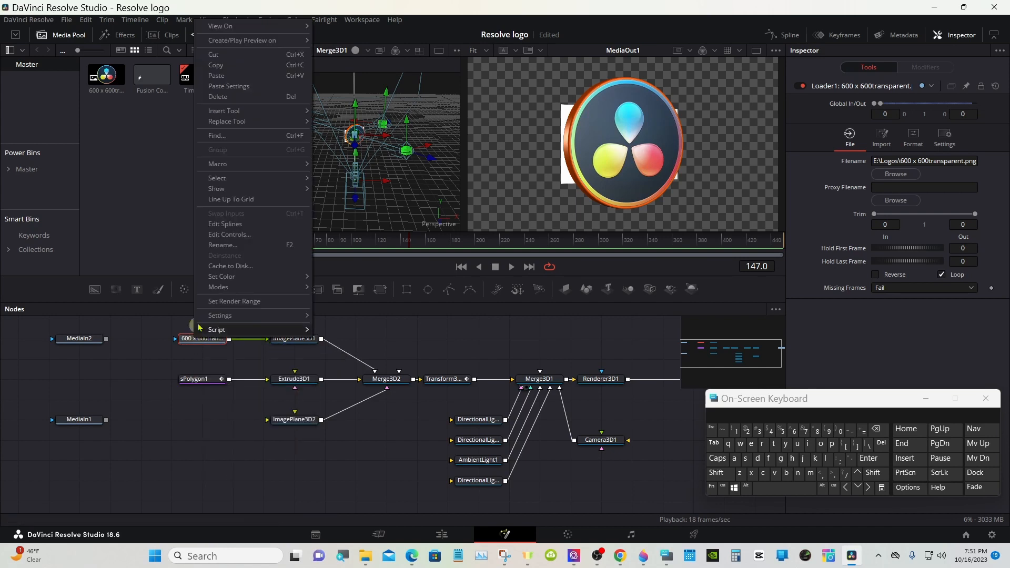
{"action": "left_click", "coordinate": [225, 65]}
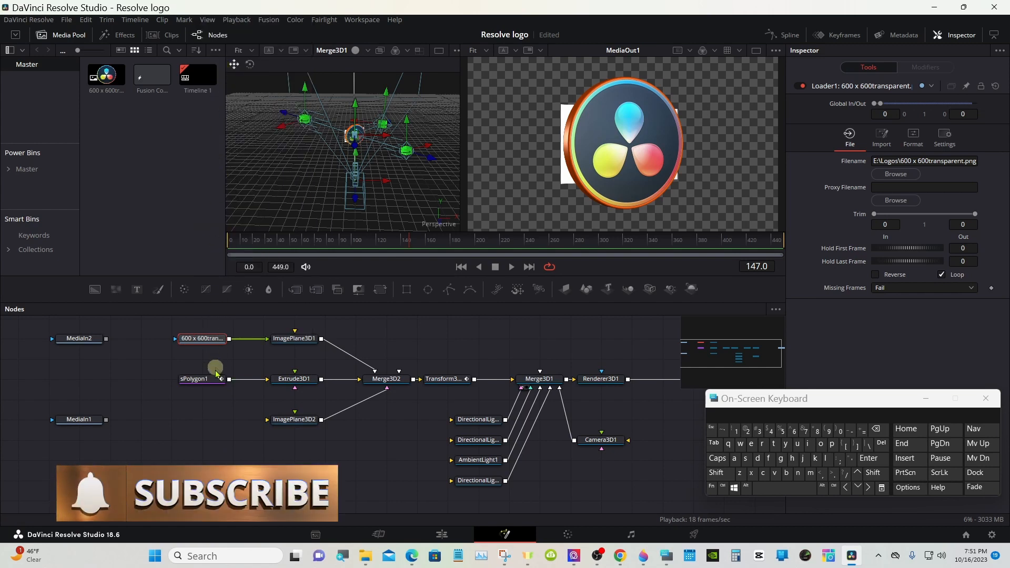
{"action": "right_click", "coordinate": [208, 423]}
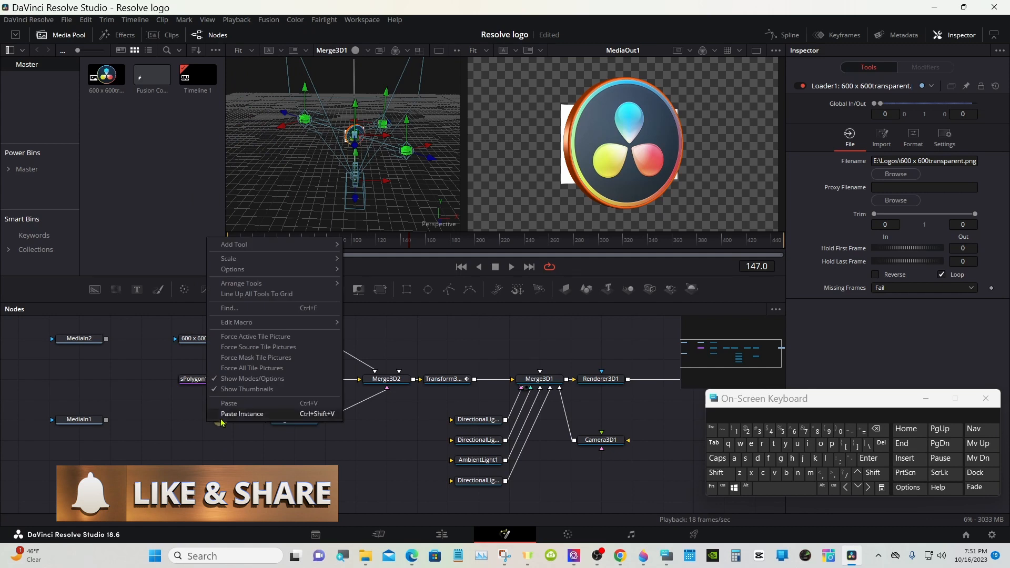
{"action": "left_click", "coordinate": [229, 404]}
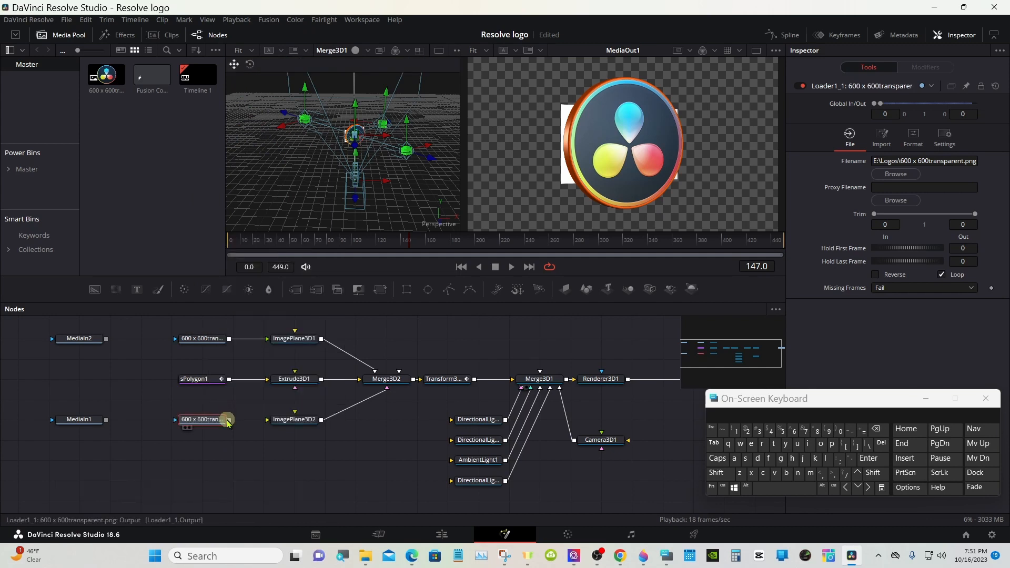
{"action": "left_click_drag", "start_coordinate": [230, 420], "coordinate": [269, 419]}
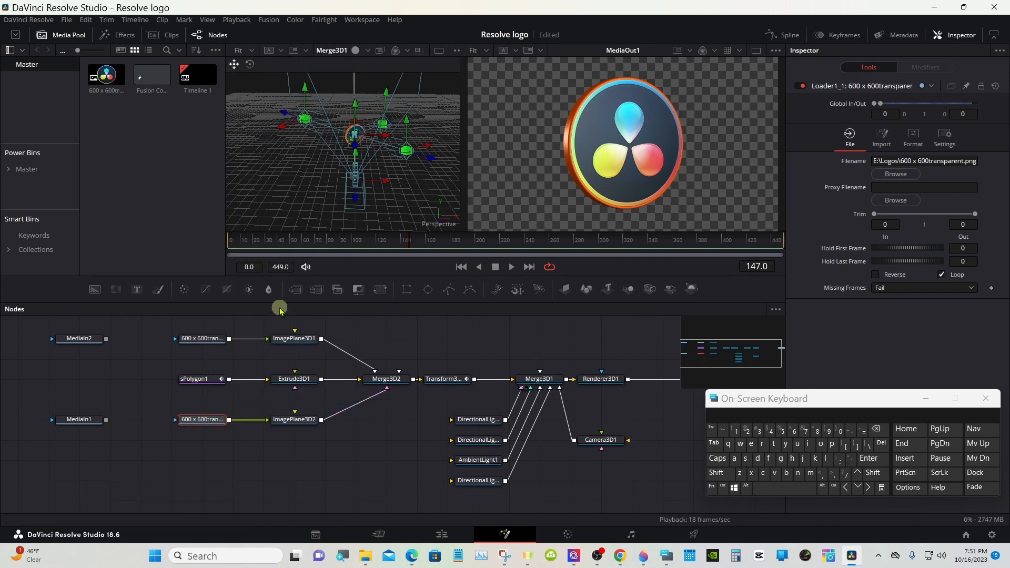
Scrub the Fusion timeline to examine both faces of the rotating logo, and inspect Transform3D1's rotation settings
{"action": "left_click_drag", "start_coordinate": [248, 237], "coordinate": [431, 234]}
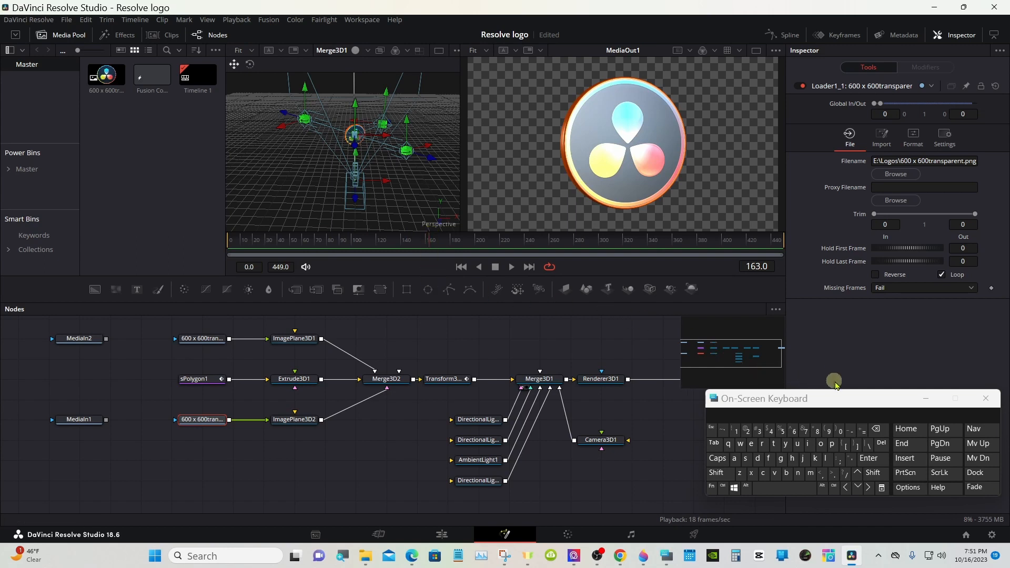
{"action": "left_click", "coordinate": [927, 398]}
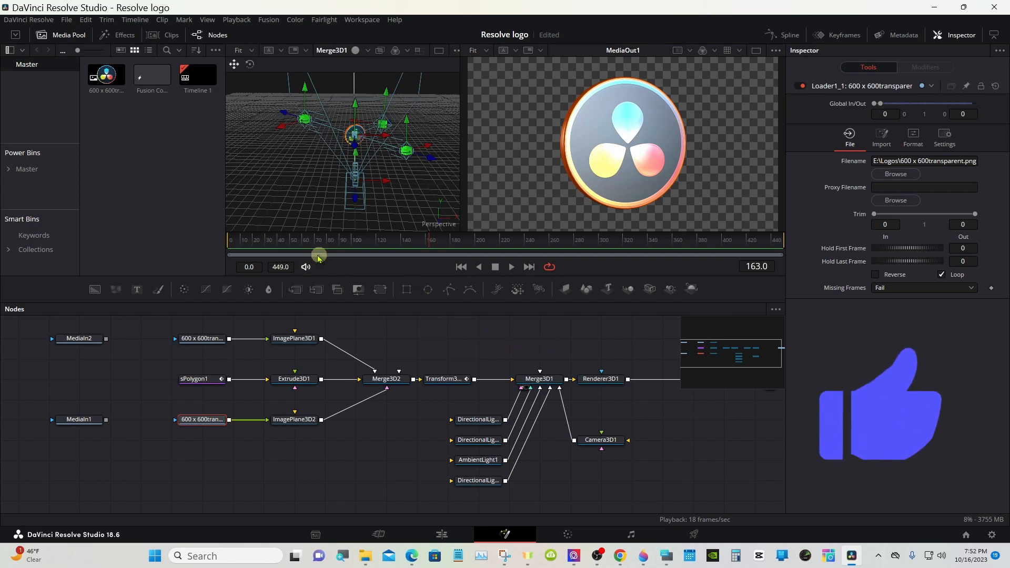
{"action": "left_click_drag", "start_coordinate": [279, 241], "coordinate": [303, 240]}
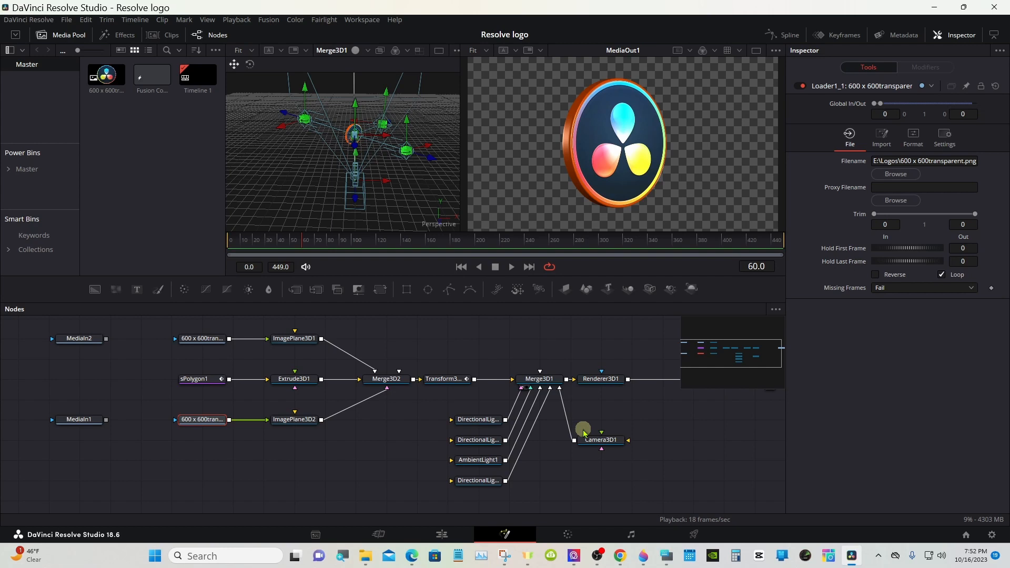
{"action": "left_click", "coordinate": [457, 379]}
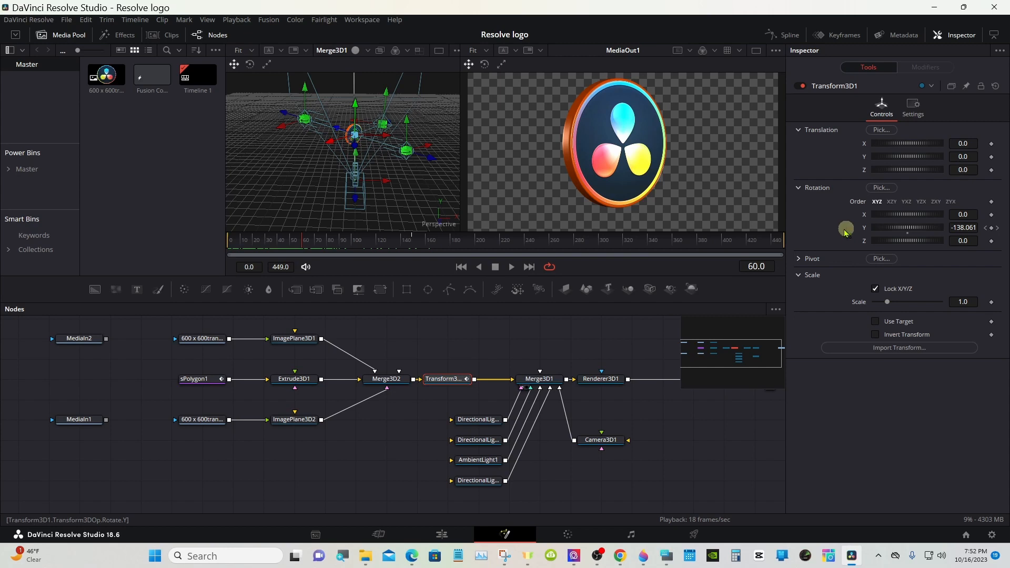
{"action": "left_click", "coordinate": [526, 329]}
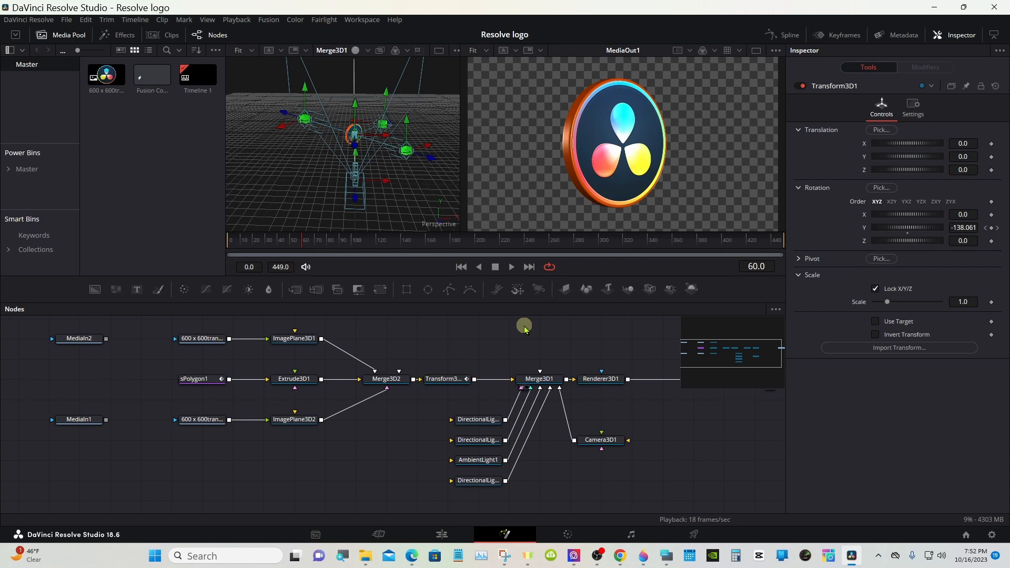
Group all nodes from the two Loaders through Renderer3D1, including the lights and camera, leaving out both MediaIn nodes and MediaOut1
{"action": "left_click_drag", "start_coordinate": [713, 347], "coordinate": [738, 354]}
{"action": "left_click_drag", "start_coordinate": [727, 401], "coordinate": [639, 404]}
{"action": "left_click_drag", "start_coordinate": [688, 360], "coordinate": [736, 353]}
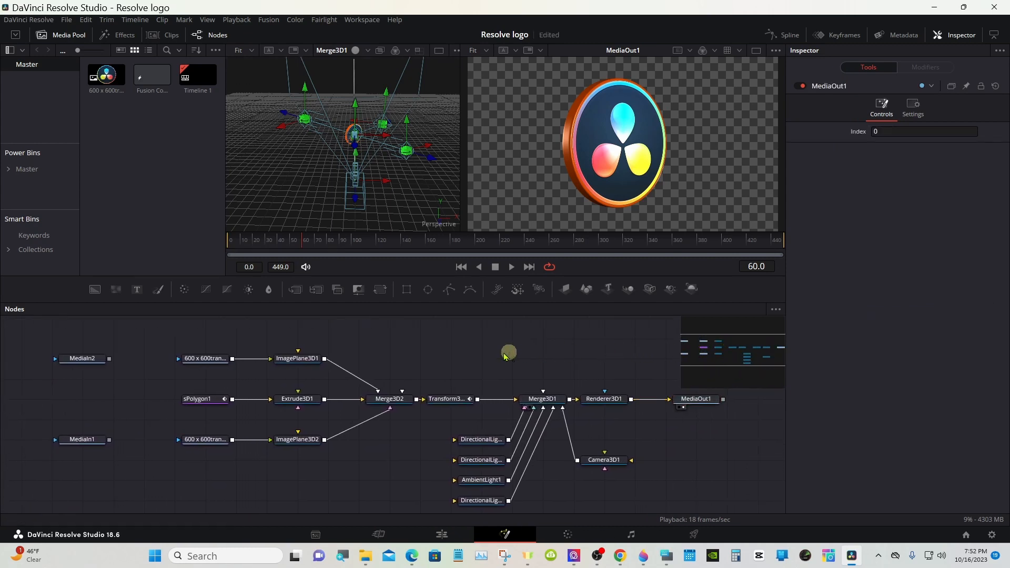
{"action": "left_click_drag", "start_coordinate": [194, 340], "coordinate": [611, 506]}
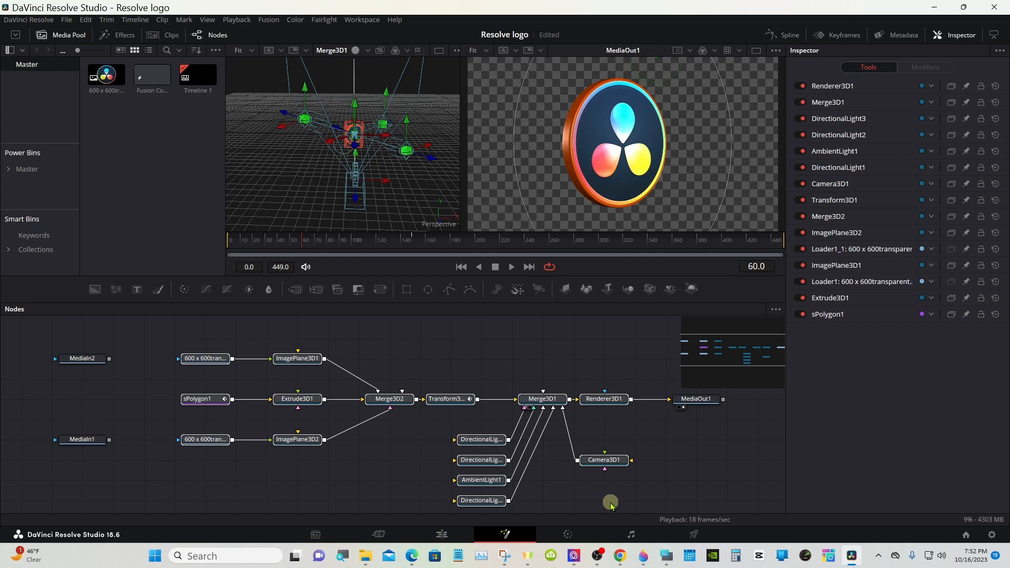
{"action": "right_click", "coordinate": [448, 401]}
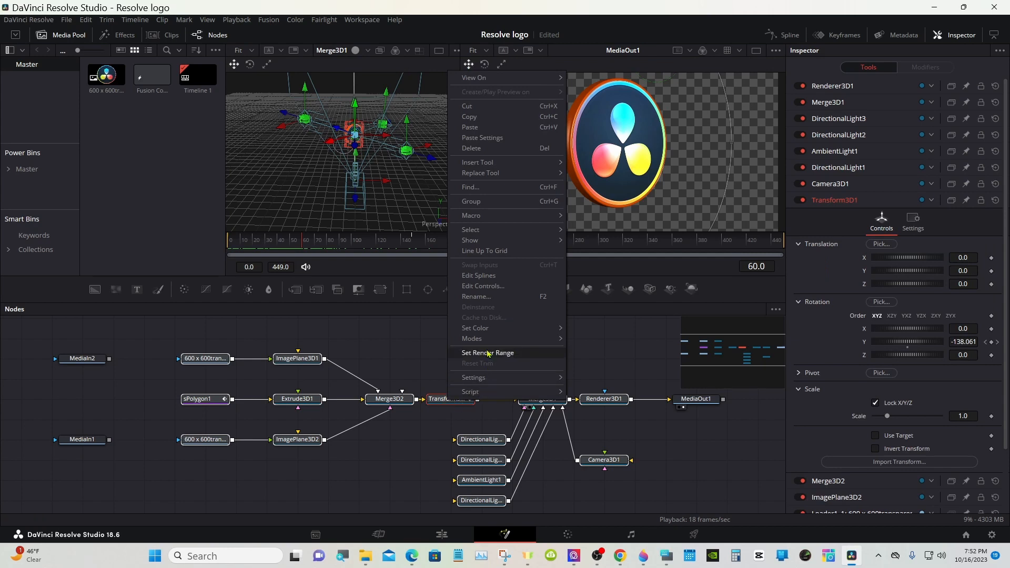
{"action": "left_click", "coordinate": [473, 202]}
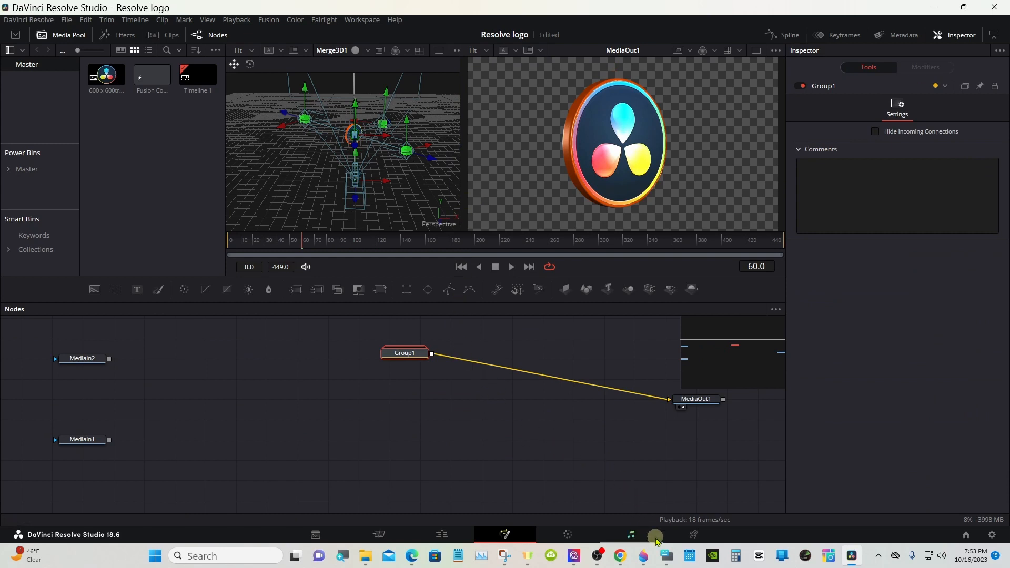
Move the group node to the lower middle of the node graph and start saving its settings to a file
{"action": "left_click", "coordinate": [666, 555]}
{"action": "left_click_drag", "start_coordinate": [399, 357], "coordinate": [322, 425]}
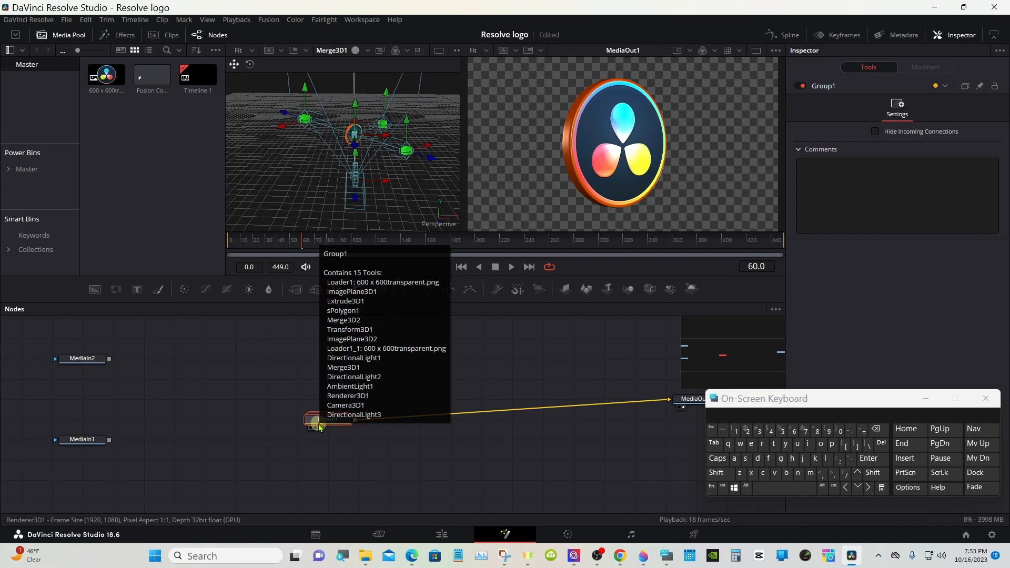
{"action": "right_click", "coordinate": [319, 427]}
{"action": "mouse_move", "coordinate": [370, 403]}
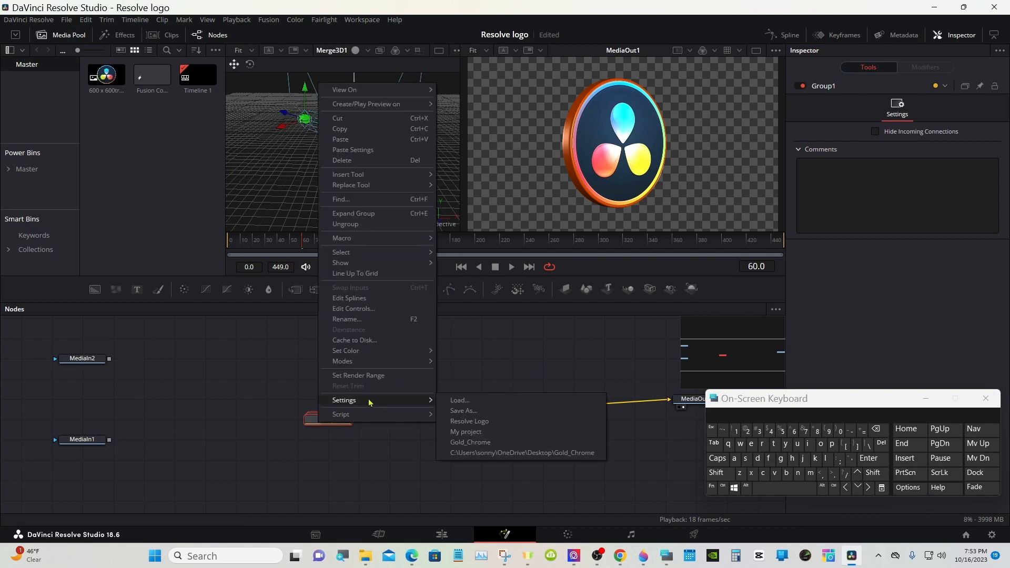
{"action": "left_click", "coordinate": [474, 416]}
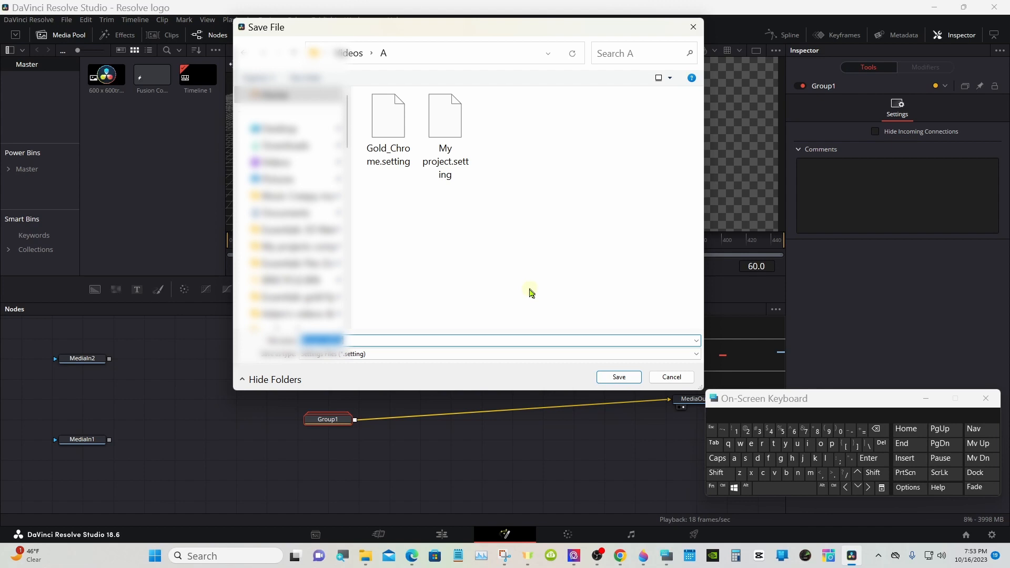
Save the group's settings in folder A under the file name Resolve logo
{"action": "left_click", "coordinate": [728, 474]}
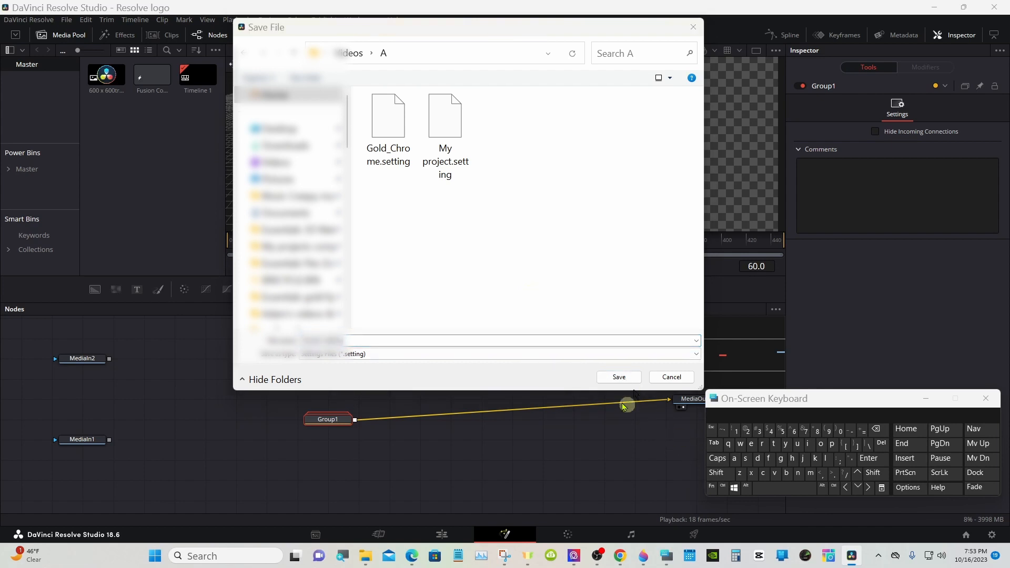
{"action": "left_click_drag", "start_coordinate": [350, 342], "coordinate": [309, 341]}
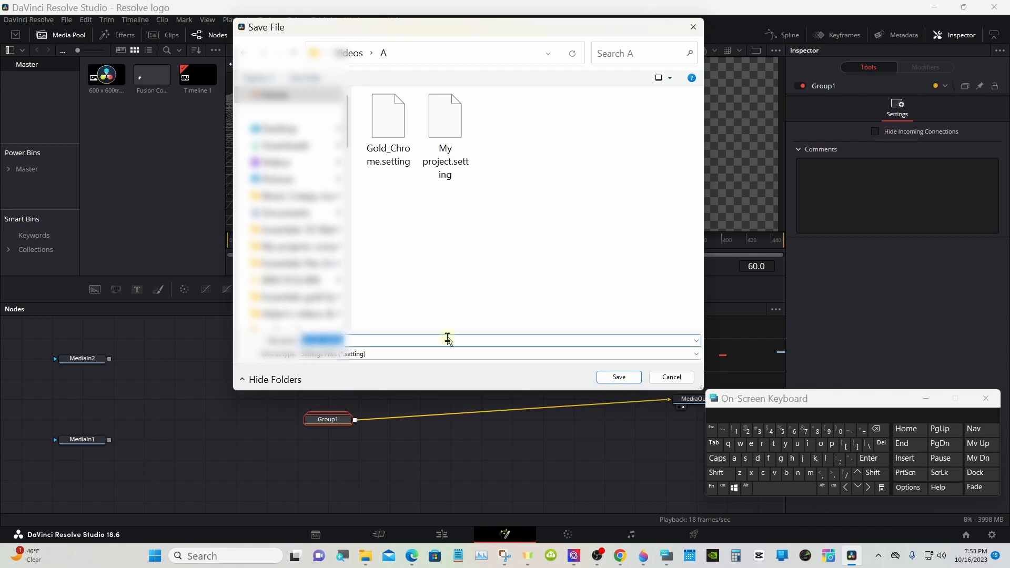
{"action": "left_click", "coordinate": [718, 473]}
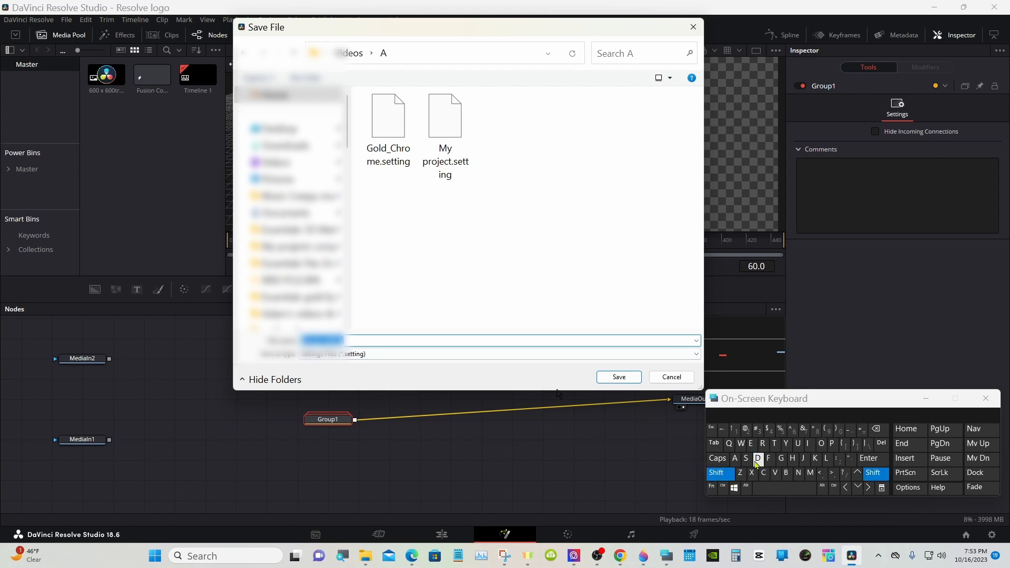
{"action": "left_click", "coordinate": [757, 460]}
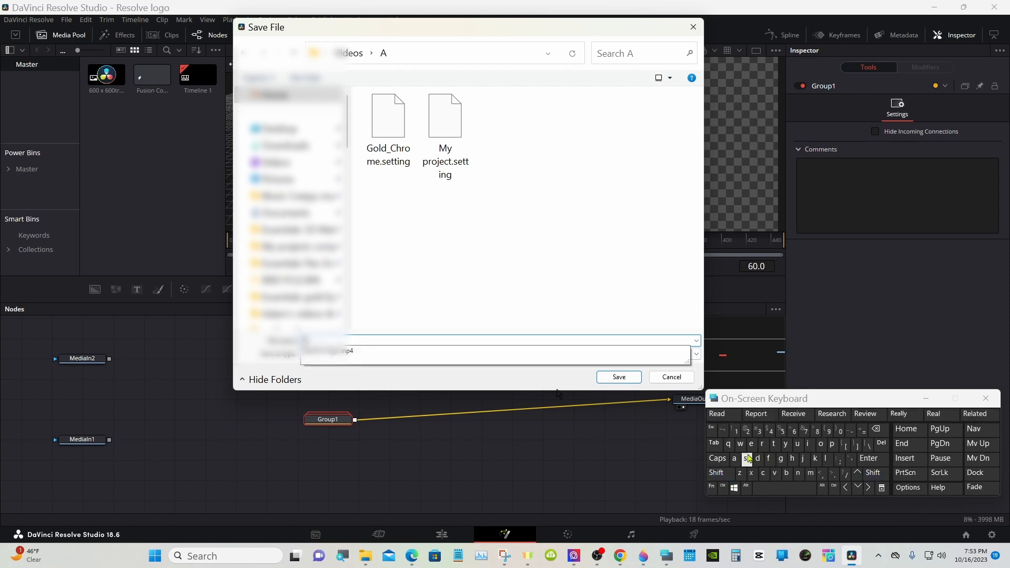
{"action": "left_click", "coordinate": [747, 459]}
{"action": "left_click", "coordinate": [821, 445]}
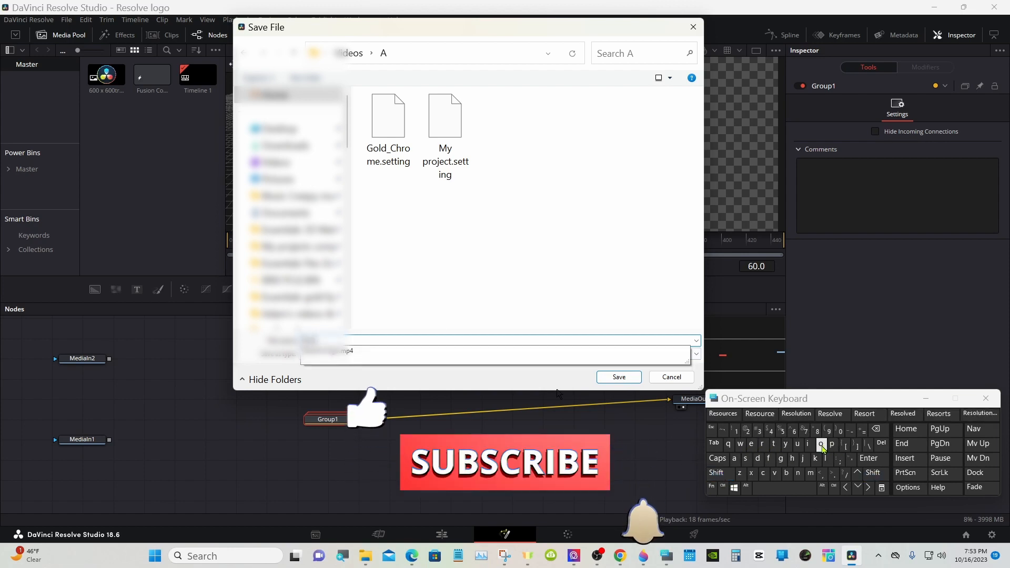
{"action": "left_click", "coordinate": [831, 415]}
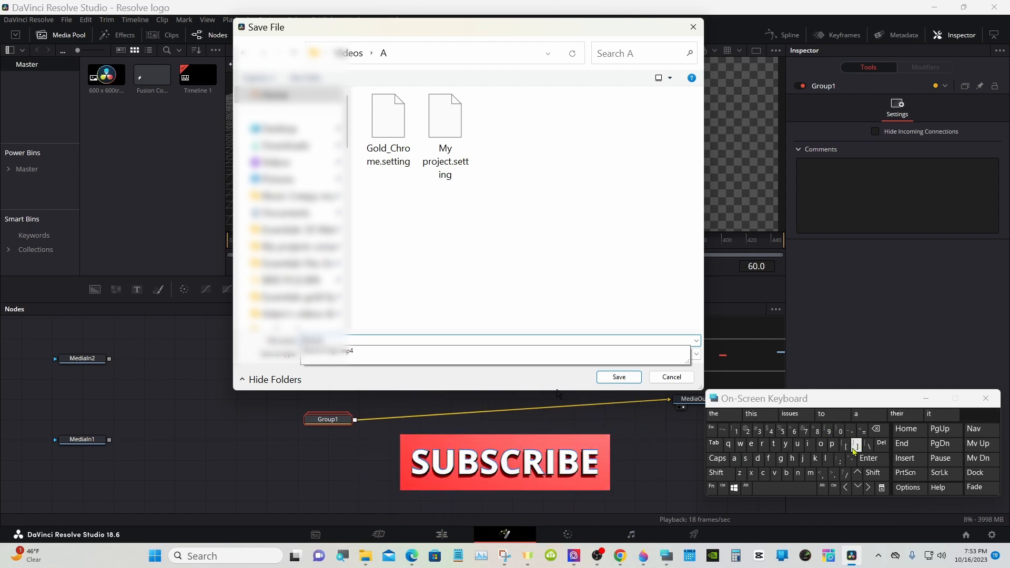
{"action": "left_click", "coordinate": [830, 461]}
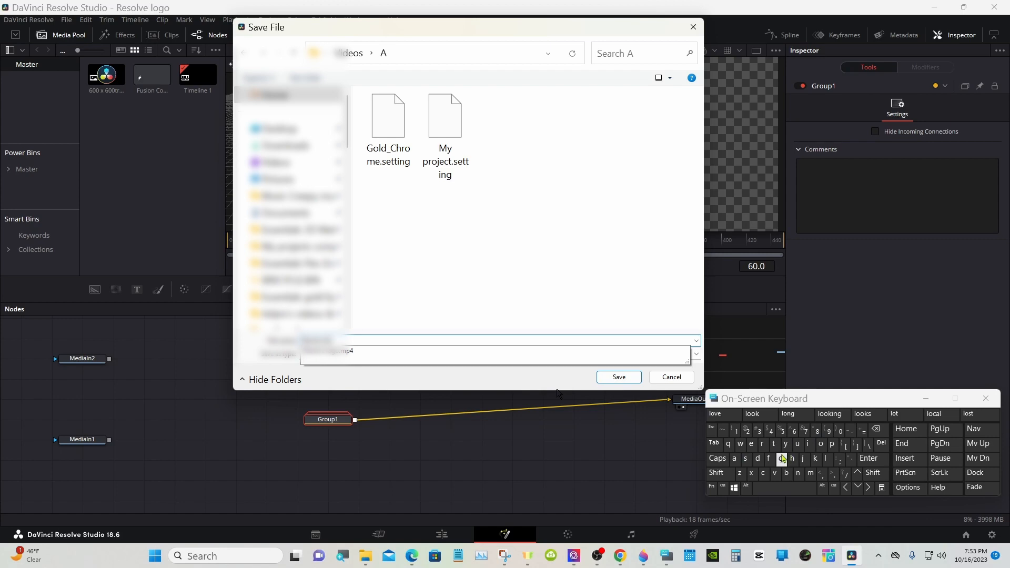
{"action": "left_click", "coordinate": [783, 459]}
{"action": "left_click", "coordinate": [821, 444]}
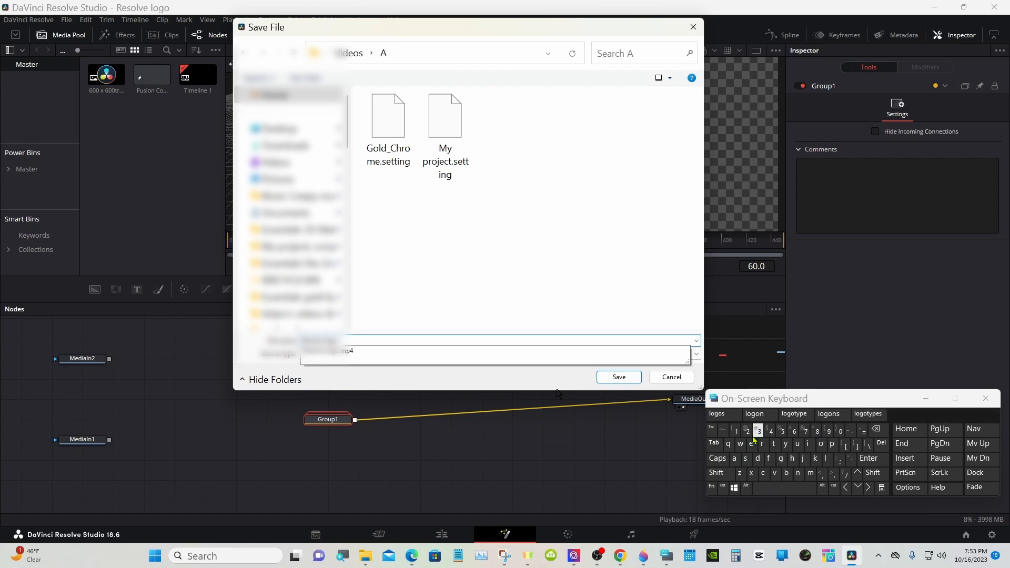
{"action": "left_click", "coordinate": [620, 378]}
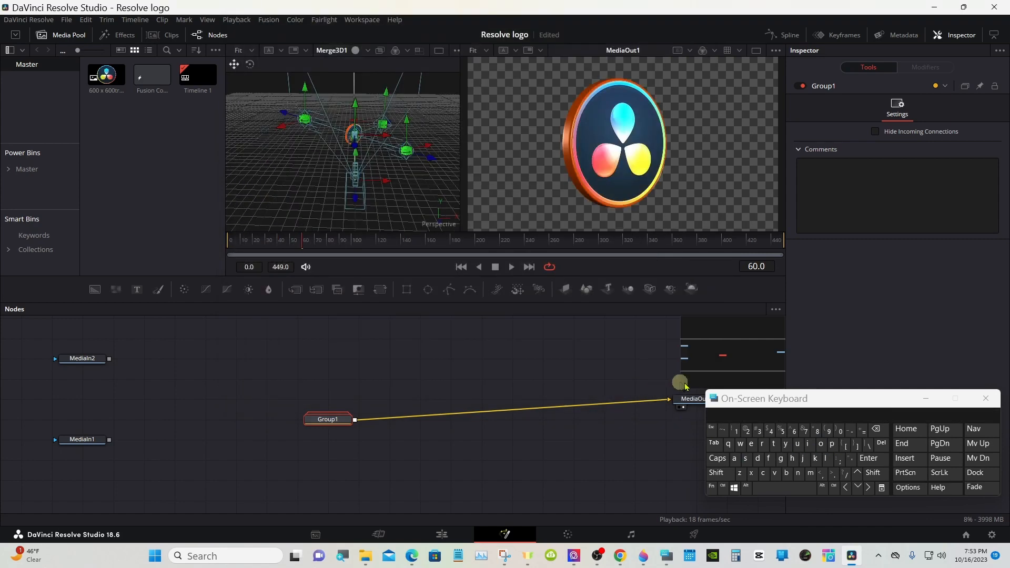
{"action": "left_click", "coordinate": [926, 400]}
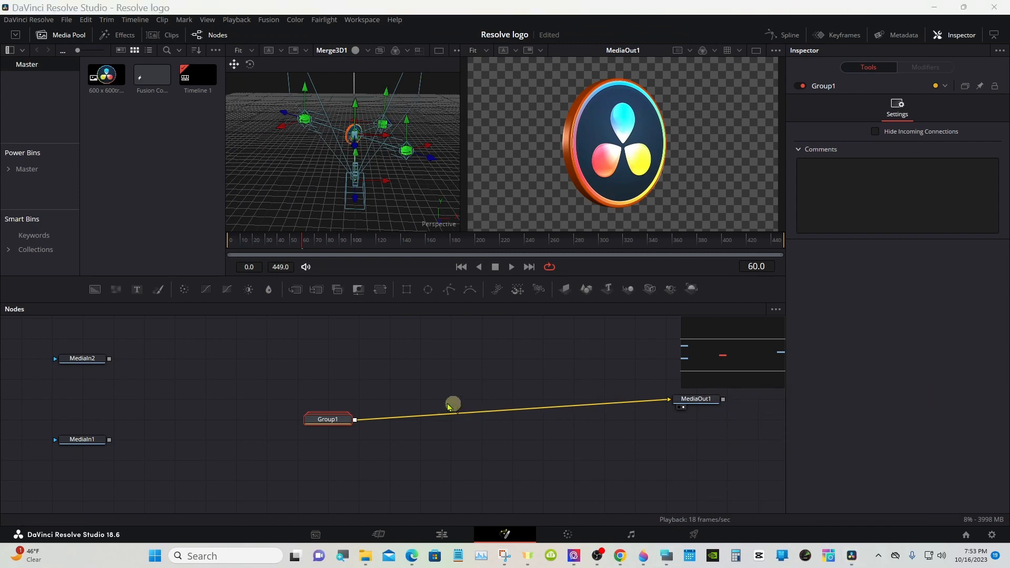
In the effects library, find the personal titles category among the Edit title templates and show its folder in File Explorer
{"action": "left_click", "coordinate": [124, 41]}
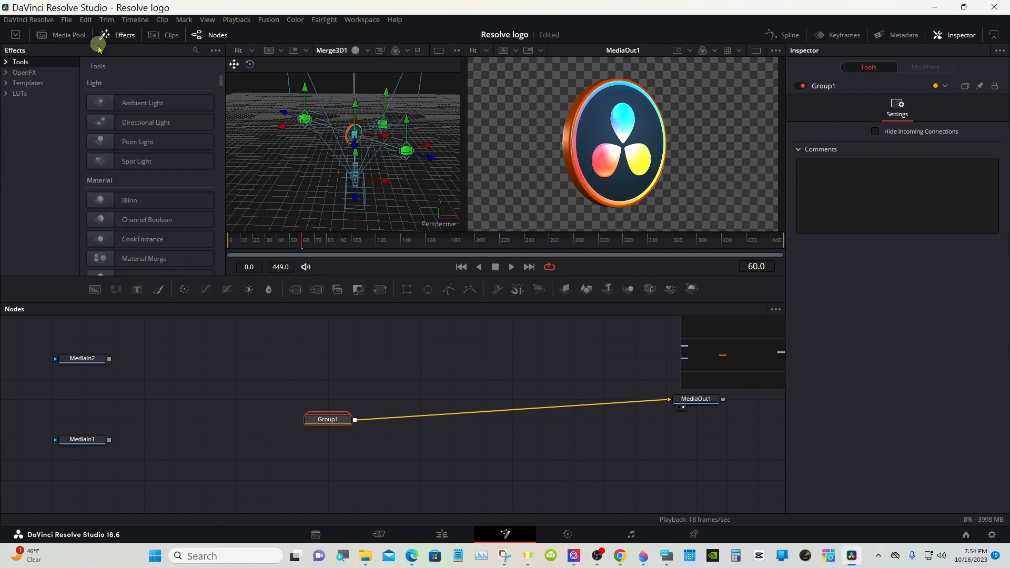
{"action": "left_click", "coordinate": [6, 83]}
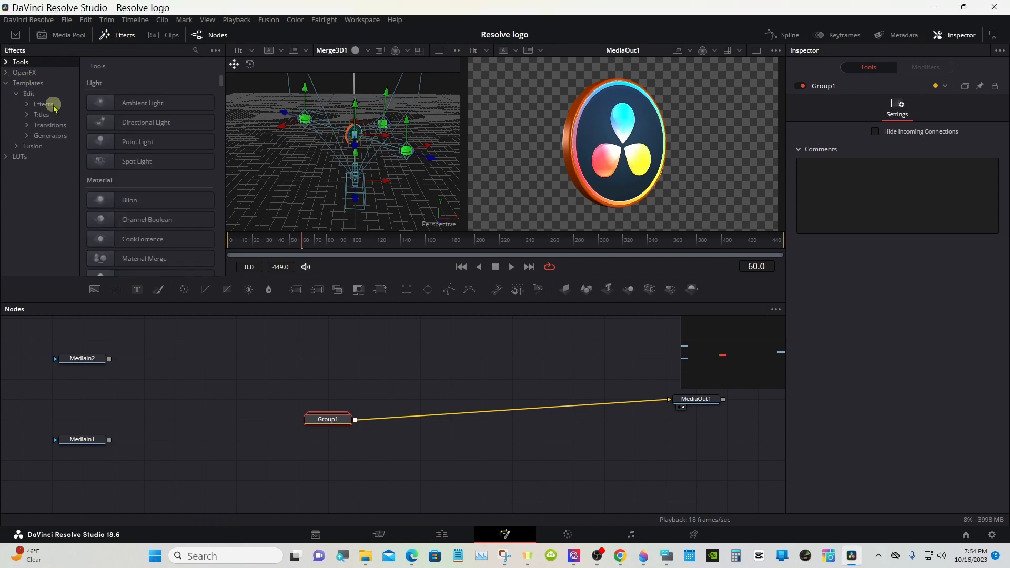
{"action": "left_click", "coordinate": [26, 115]}
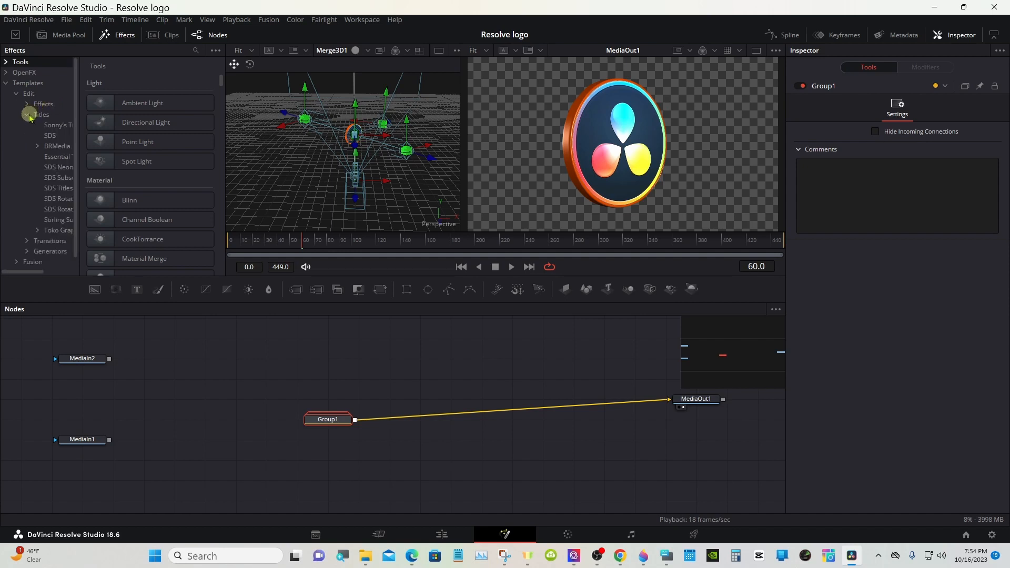
{"action": "left_click", "coordinate": [65, 126]}
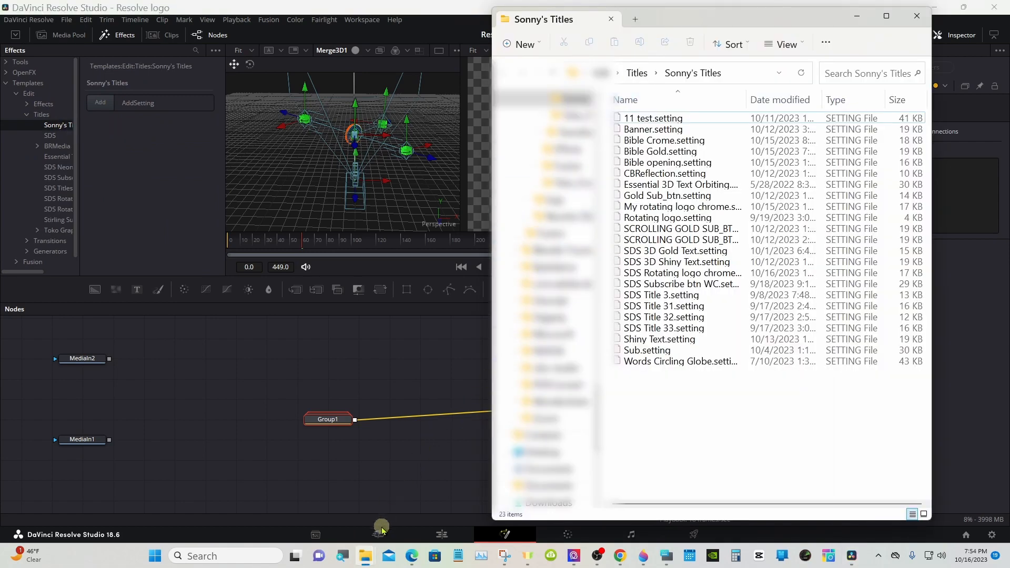
Switch to the File Explorer window showing folder A and copy the Resolve logo.setting file
{"action": "mouse_move", "coordinate": [368, 558]}
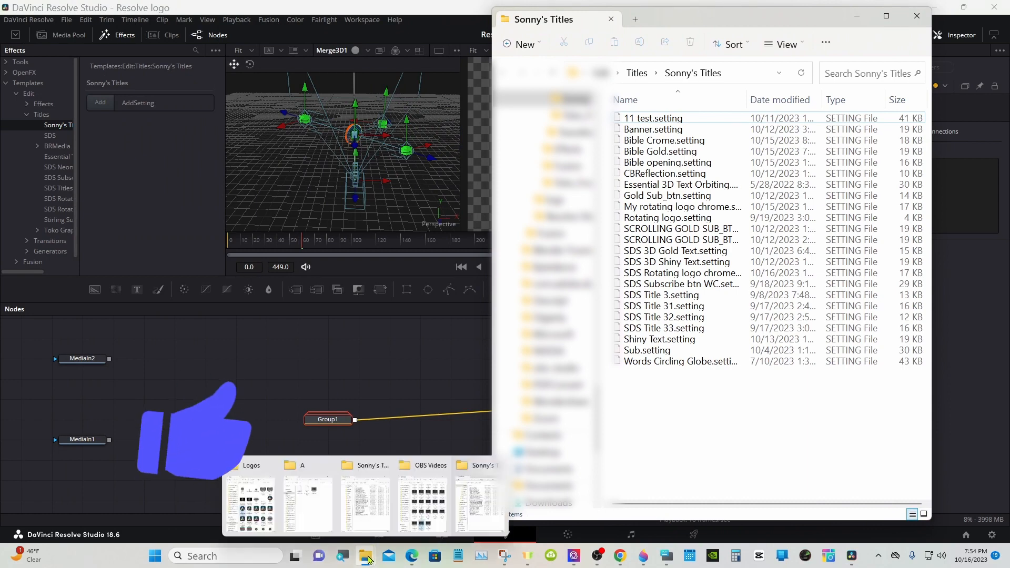
{"action": "left_click", "coordinate": [337, 532]}
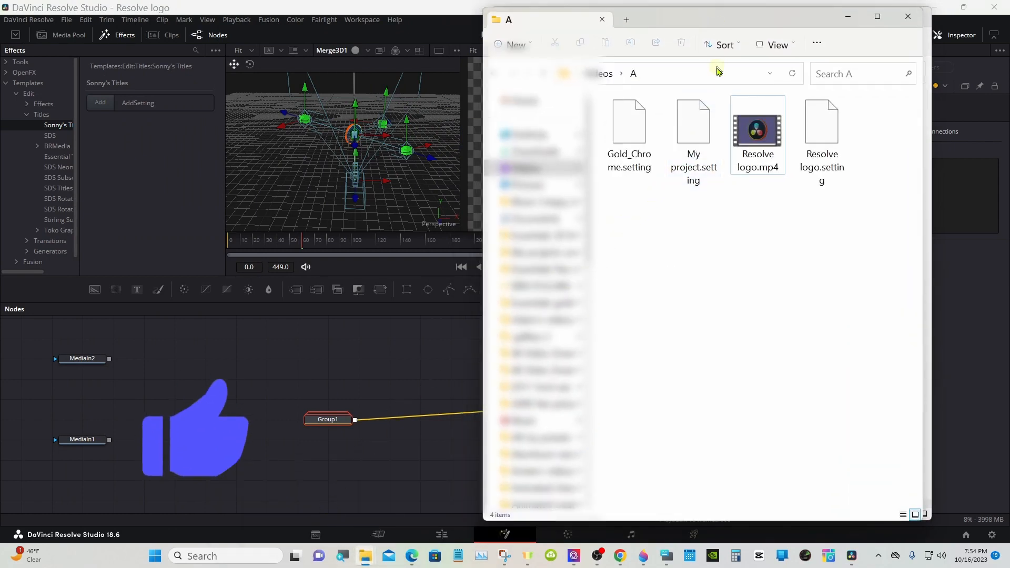
{"action": "left_click", "coordinate": [814, 128]}
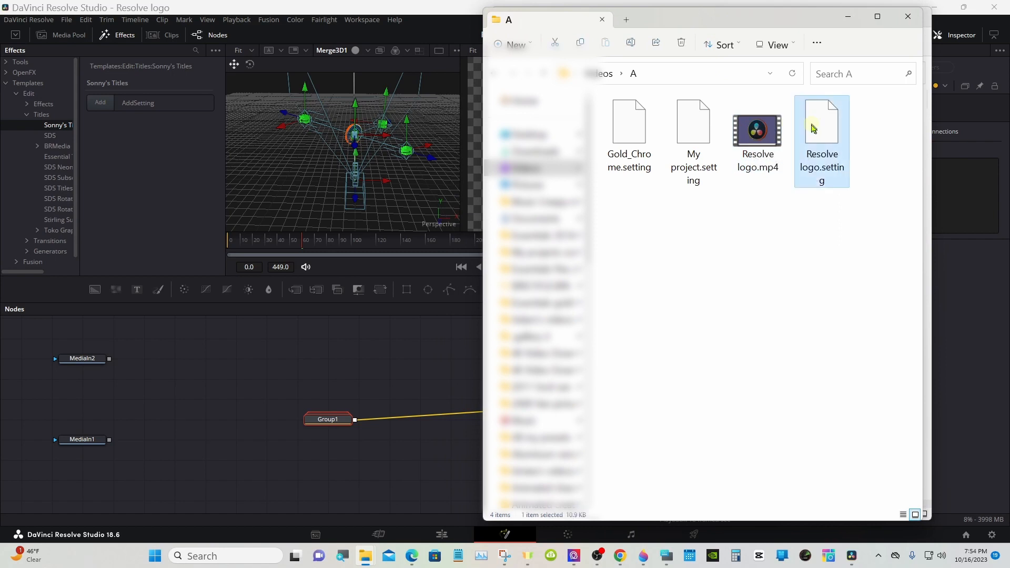
{"action": "right_click", "coordinate": [814, 128]}
{"action": "left_click", "coordinate": [844, 268]}
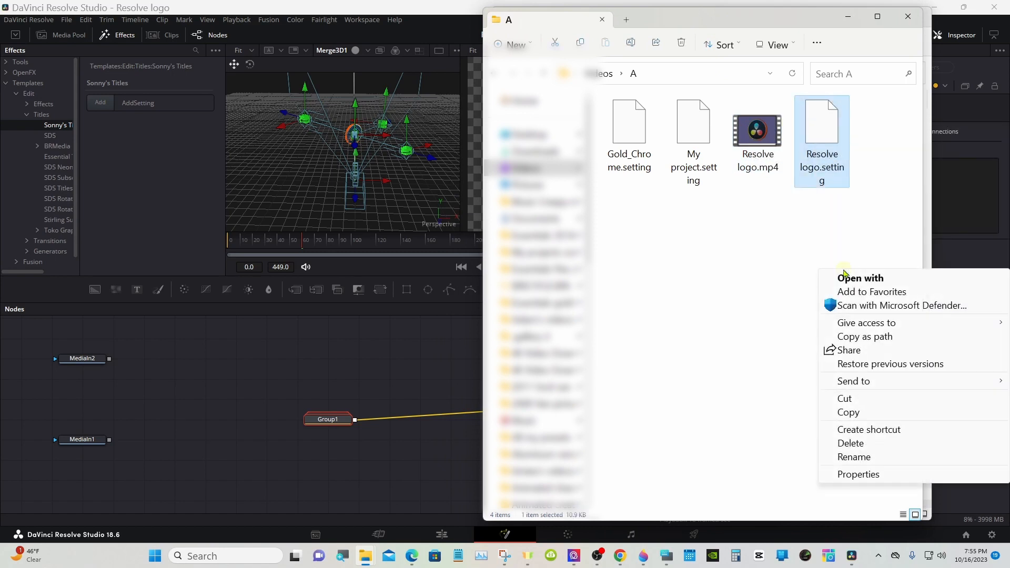
{"action": "left_click", "coordinate": [848, 413]}
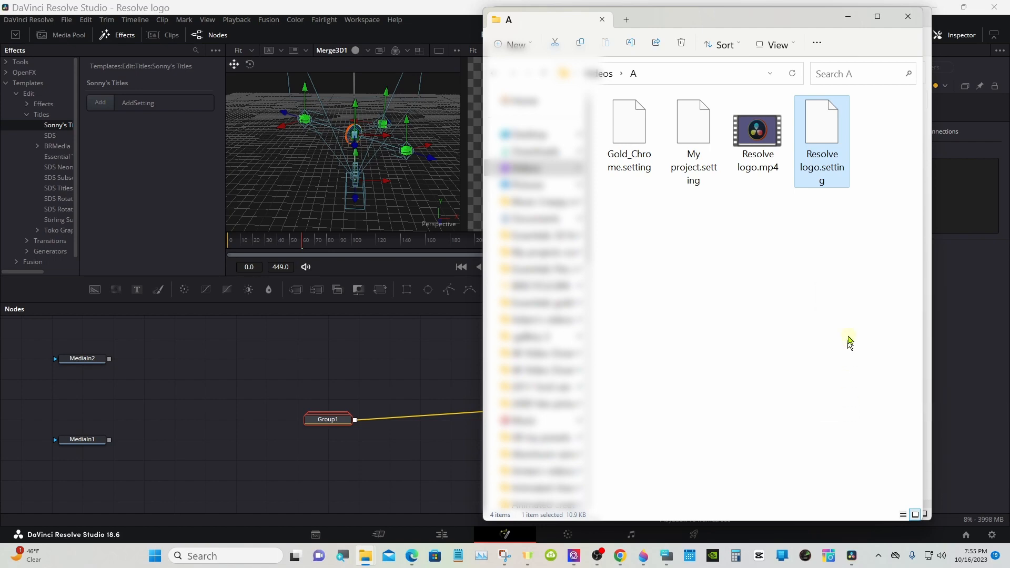
Paste the copied setting file into the personal titles folder and return to DaVinci Resolve
{"action": "left_click", "coordinate": [855, 21]}
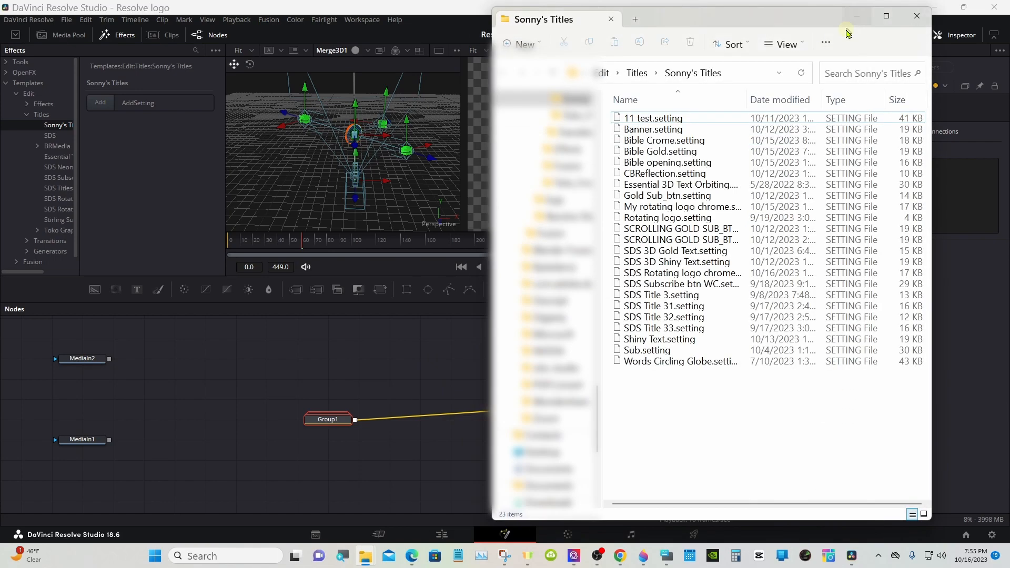
{"action": "right_click", "coordinate": [693, 395]}
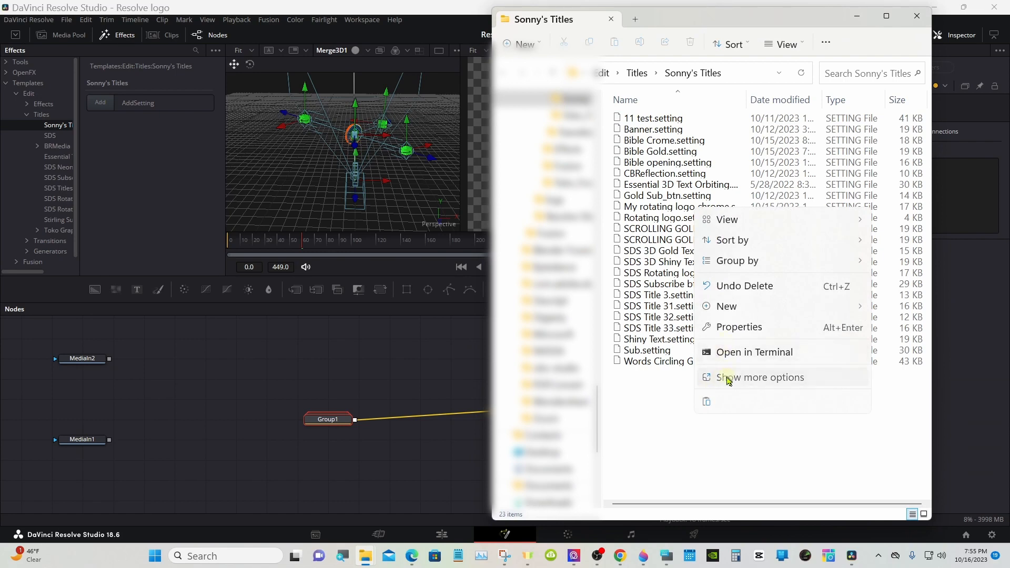
{"action": "left_click", "coordinate": [728, 379]}
{"action": "left_click", "coordinate": [753, 272]}
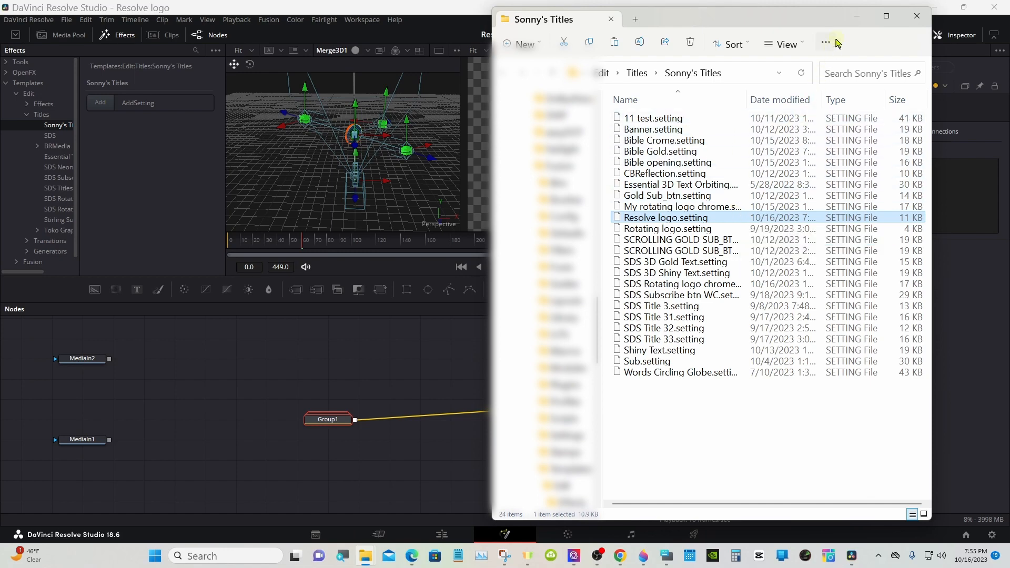
{"action": "left_click", "coordinate": [854, 19]}
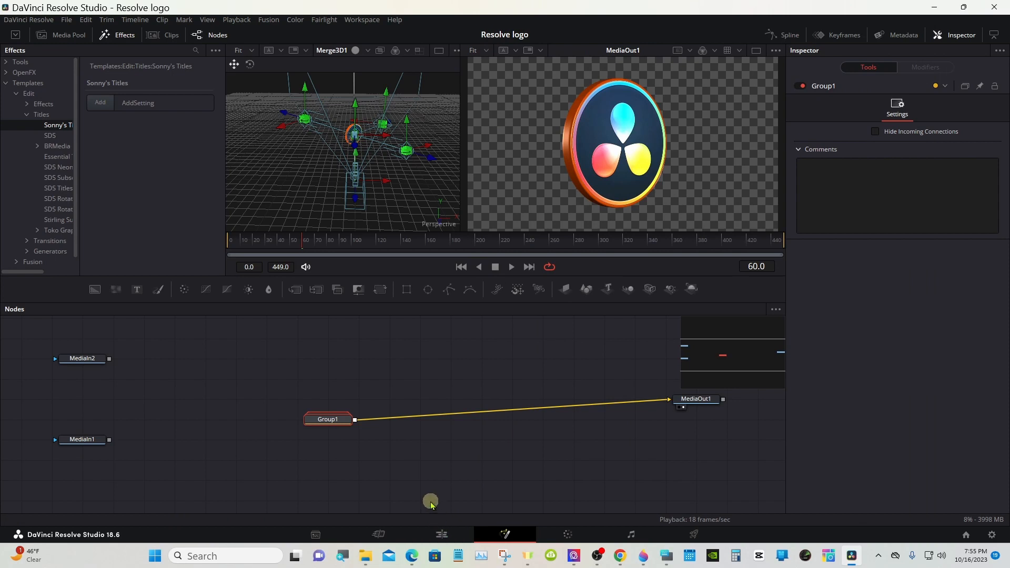
On the Edit page, add the Resolve logo title from the personal titles category to Video 2, after the Fusion Composition 1 clip
{"action": "left_click", "coordinate": [442, 534]}
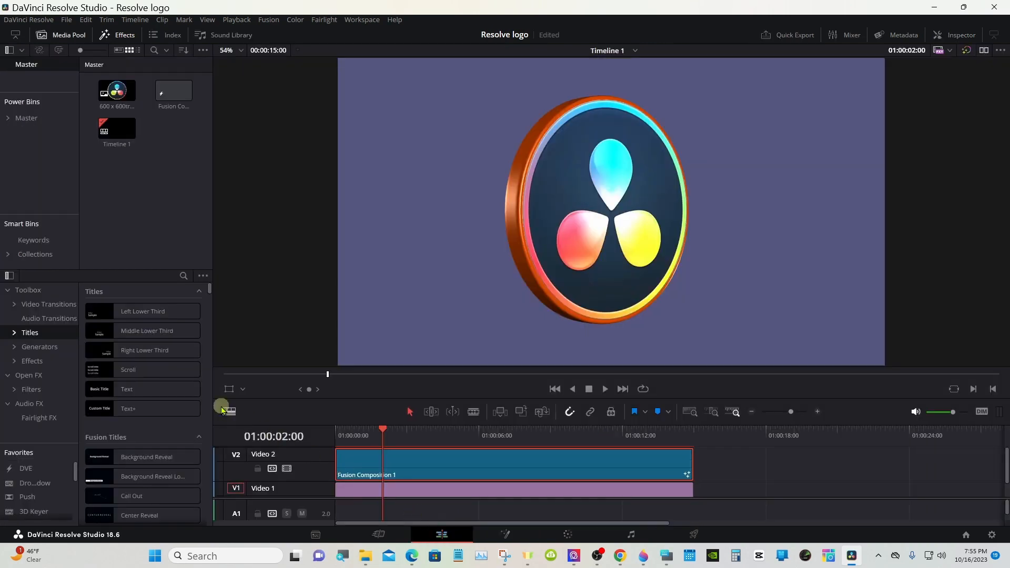
{"action": "left_click", "coordinate": [14, 333]}
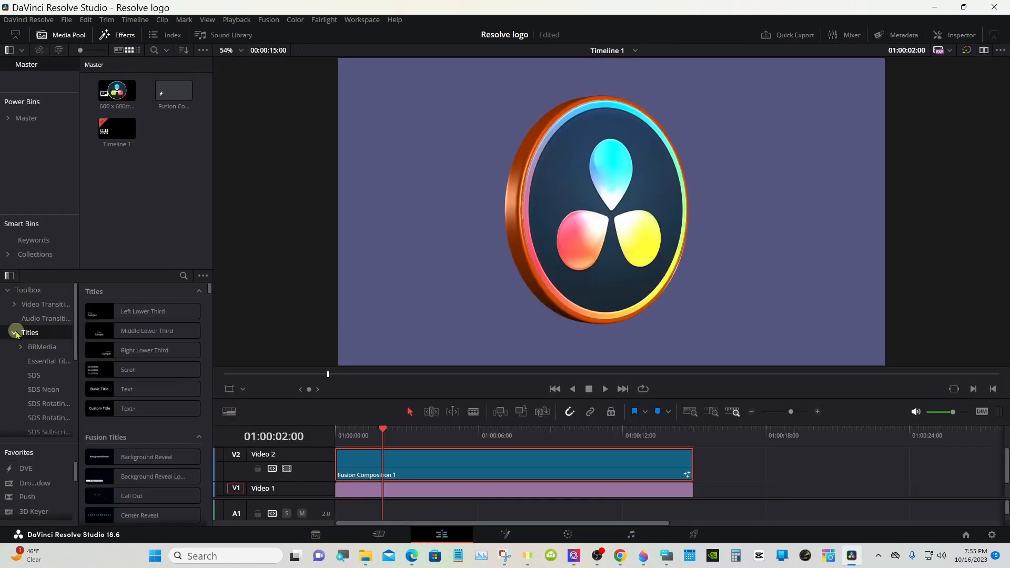
{"action": "scroll", "coordinate": [63, 368], "scroll_direction": "down", "scroll_amount": 2}
{"action": "left_click", "coordinate": [49, 399]}
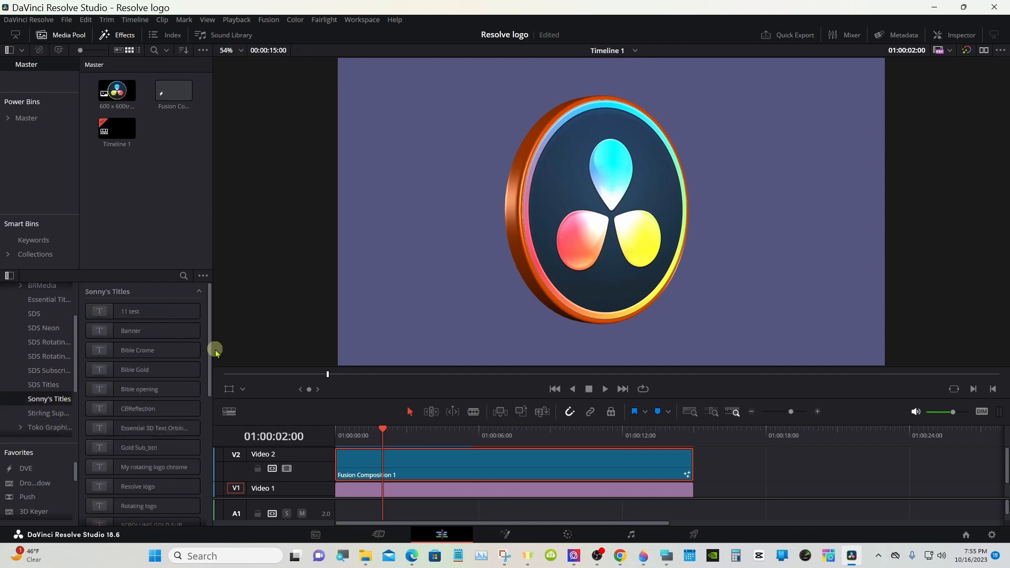
{"action": "scroll", "coordinate": [209, 363], "scroll_direction": "down", "scroll_amount": 2}
{"action": "left_click_drag", "start_coordinate": [103, 427], "coordinate": [765, 463]}
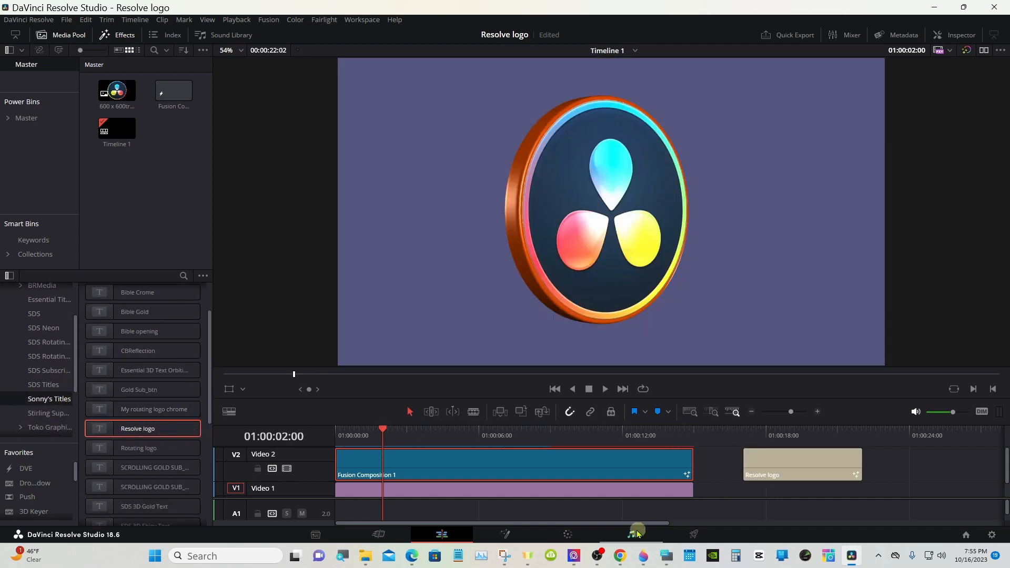
Move the Video 1 background clip under the Resolve logo title and extend the title to the background's end
{"action": "left_click_drag", "start_coordinate": [618, 523], "coordinate": [666, 524]}
{"action": "left_click_drag", "start_coordinate": [526, 491], "coordinate": [891, 487]}
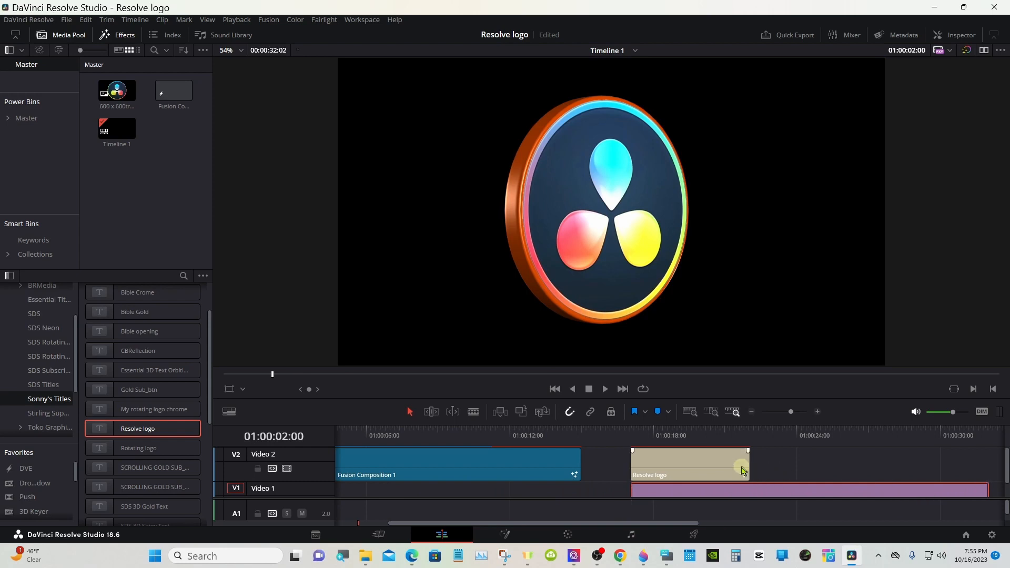
{"action": "left_click_drag", "start_coordinate": [750, 463], "coordinate": [990, 463]}
{"action": "left_click_drag", "start_coordinate": [667, 523], "coordinate": [722, 523]}
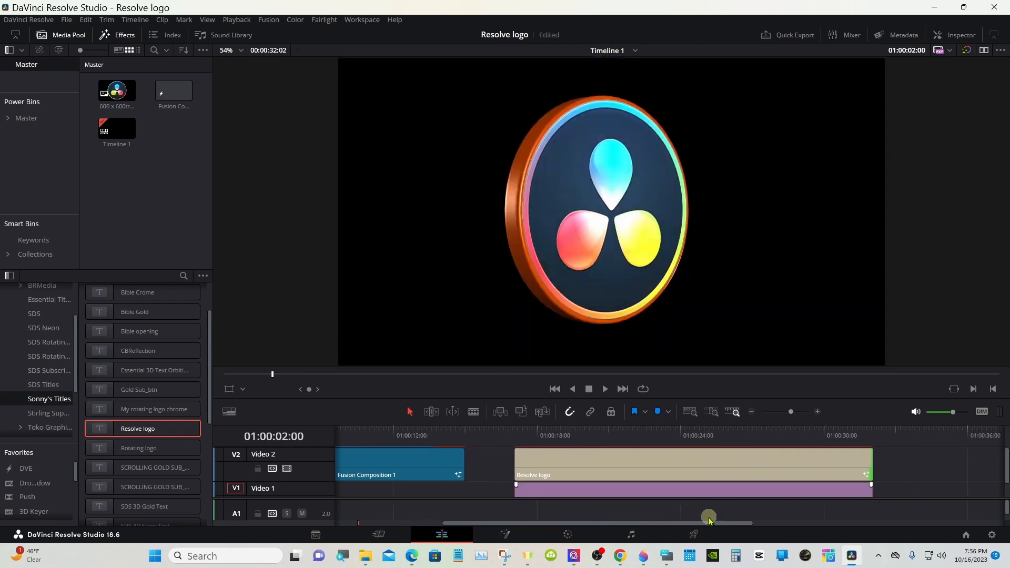
Place the playhead at the start of the Resolve logo title clip to preview it over the background
{"action": "left_click", "coordinate": [514, 430]}
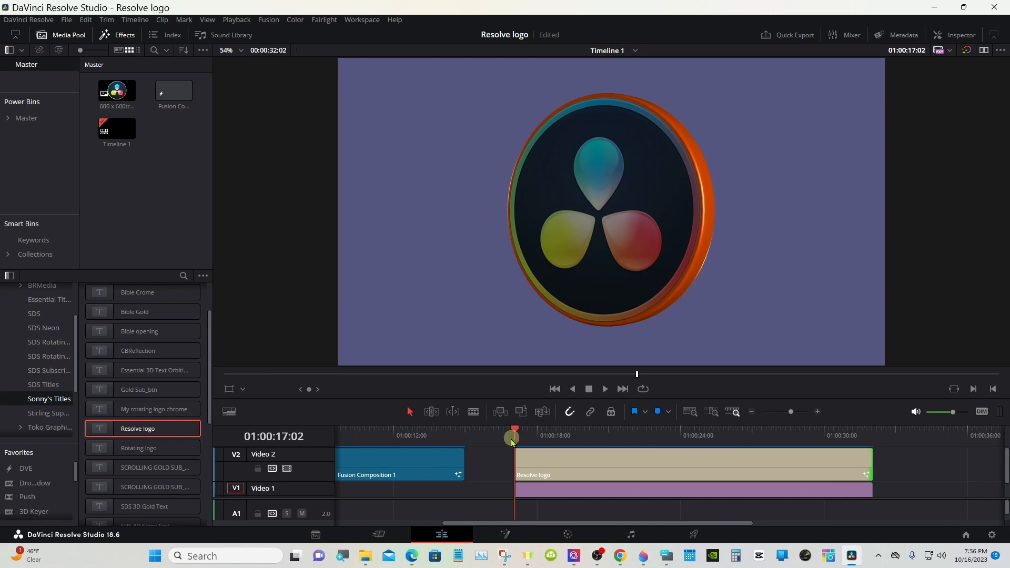
{"action": "left_click", "coordinate": [504, 461]}
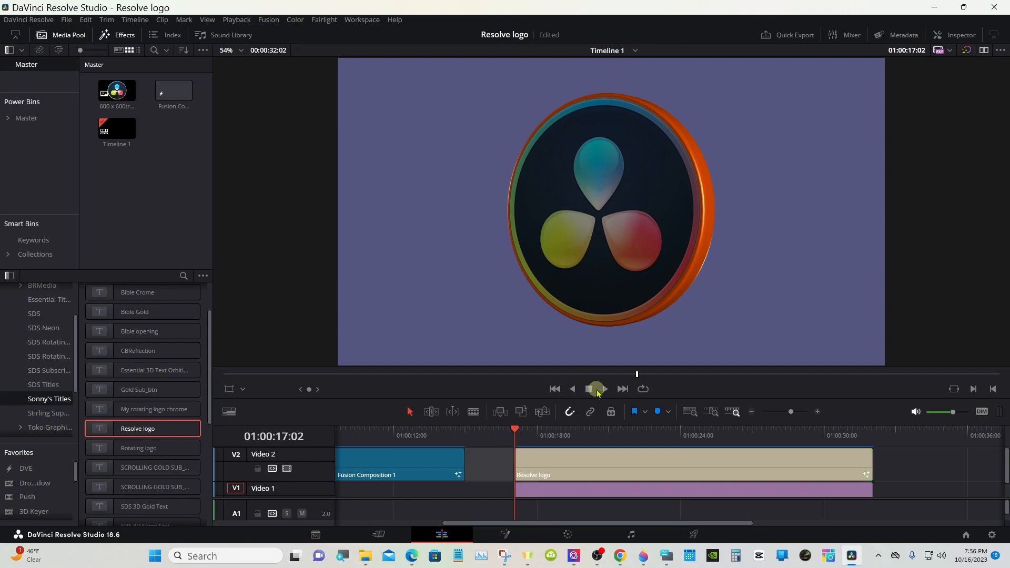